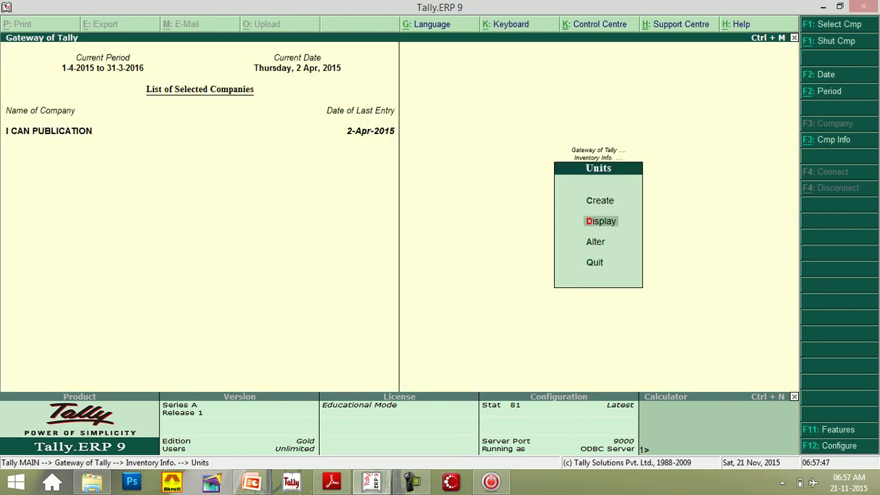
# Step: Check the required stock category in the Tally ERP_9.pdf notes in Adobe Reader and review the existing stock categories in Tally
pyautogui.press('Escape')
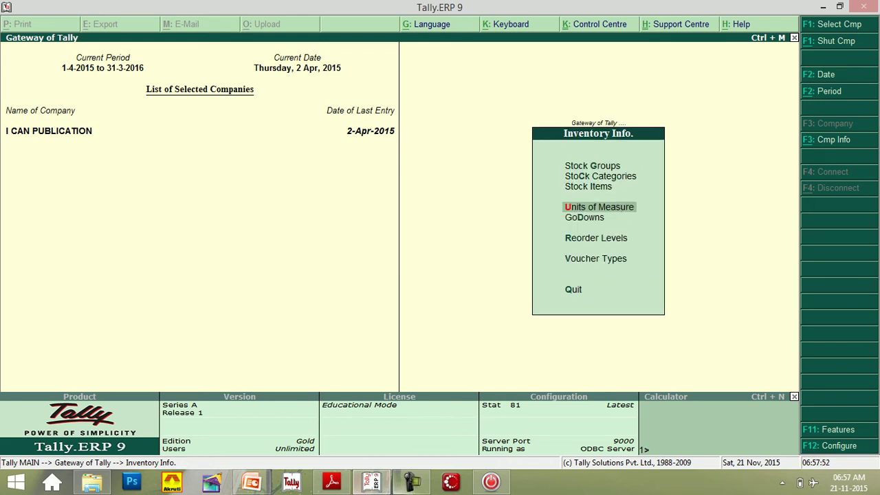
pyautogui.click(332, 481)
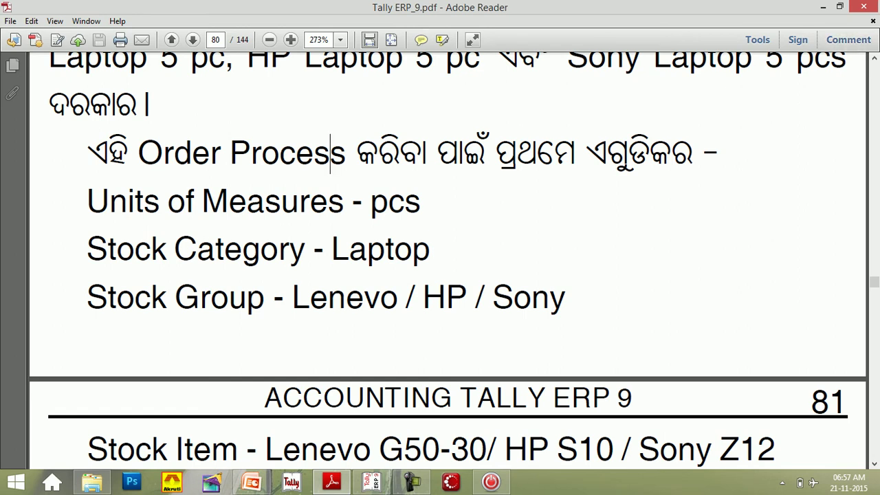
pyautogui.click(372, 482)
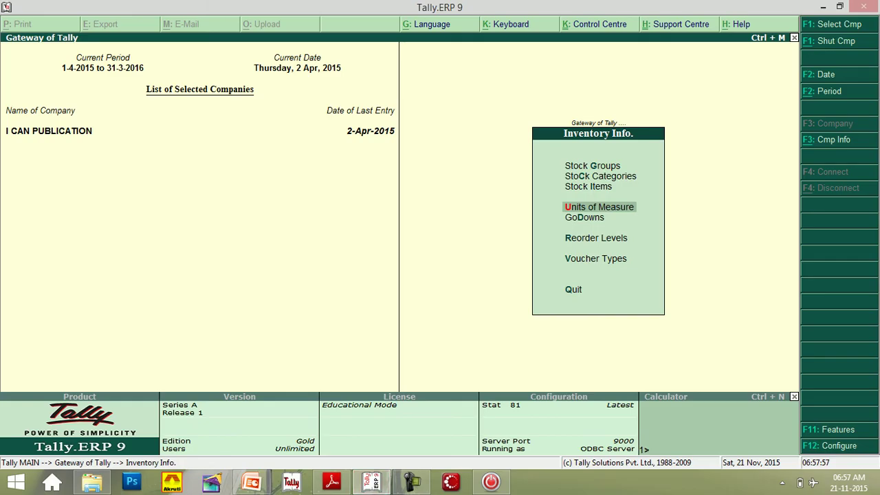
pyautogui.press('c')
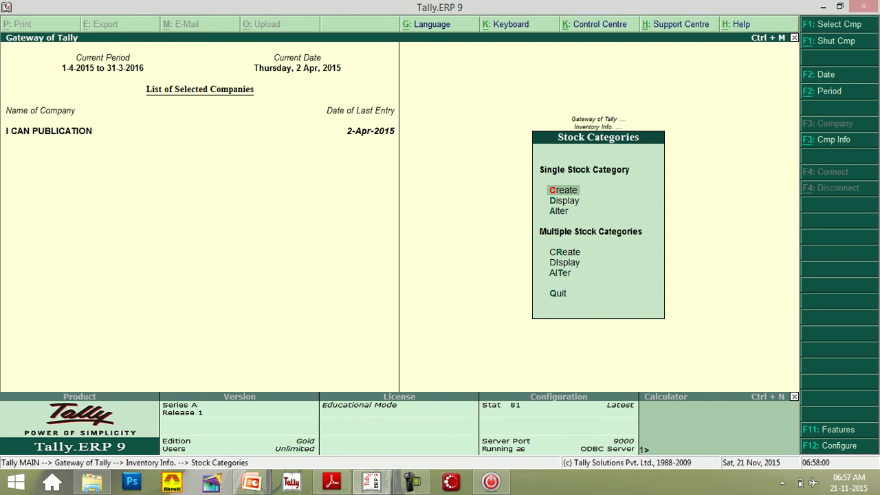
pyautogui.press('a')
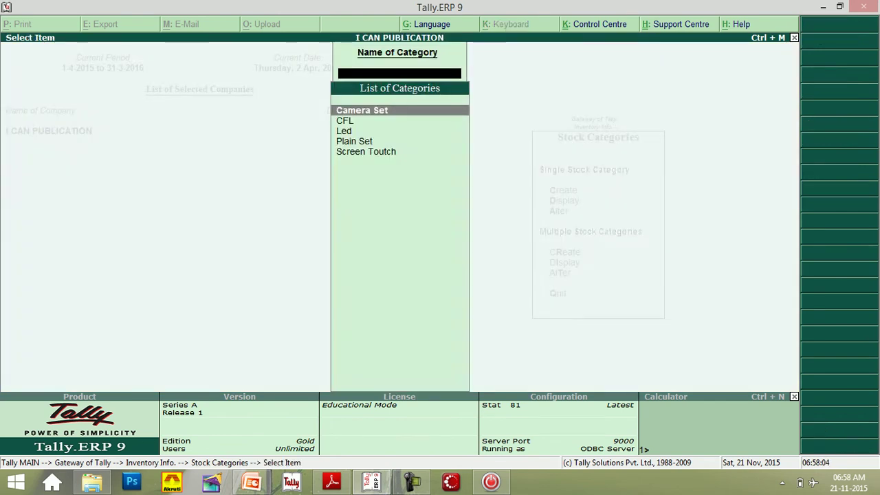
pyautogui.press('Escape')
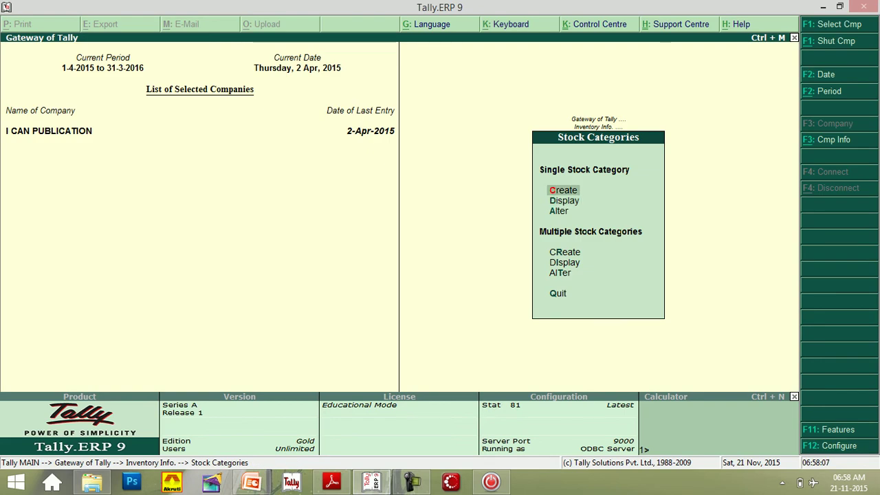
# Step: Create a single stock category named Laptop under Primary, without an alias, and save it
pyautogui.press('c')
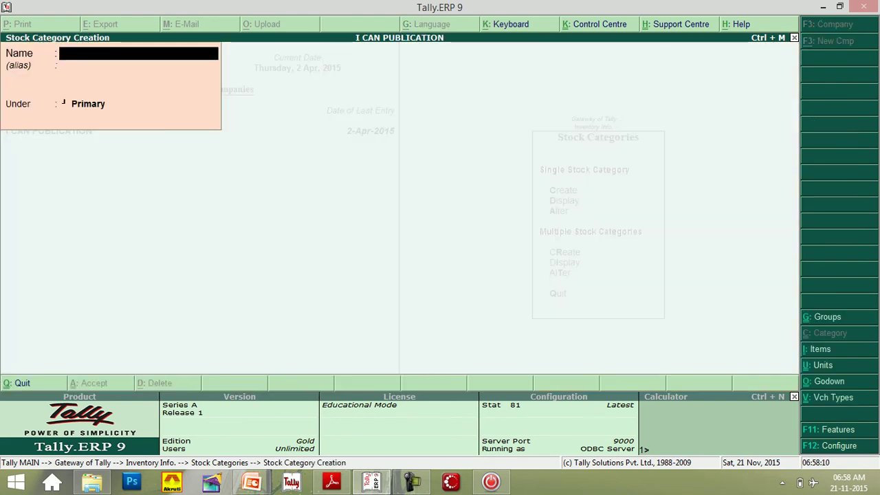
pyautogui.write('Lapt')
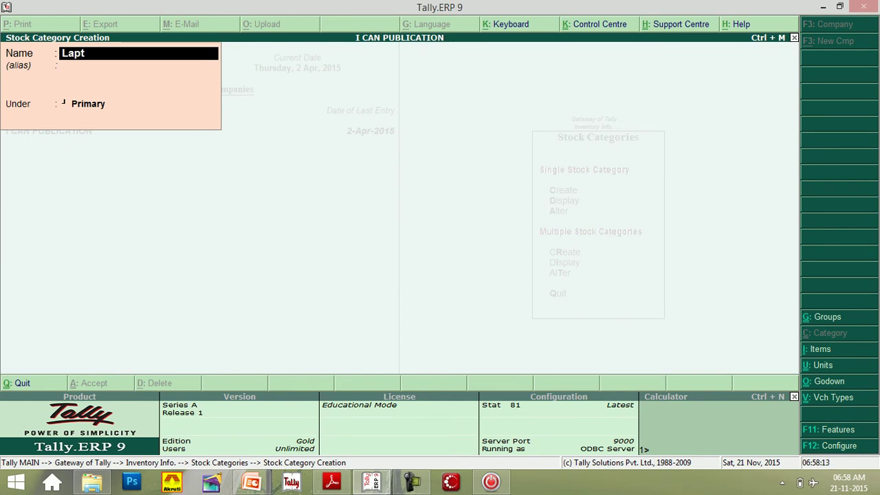
pyautogui.write('op')
pyautogui.press('Return')
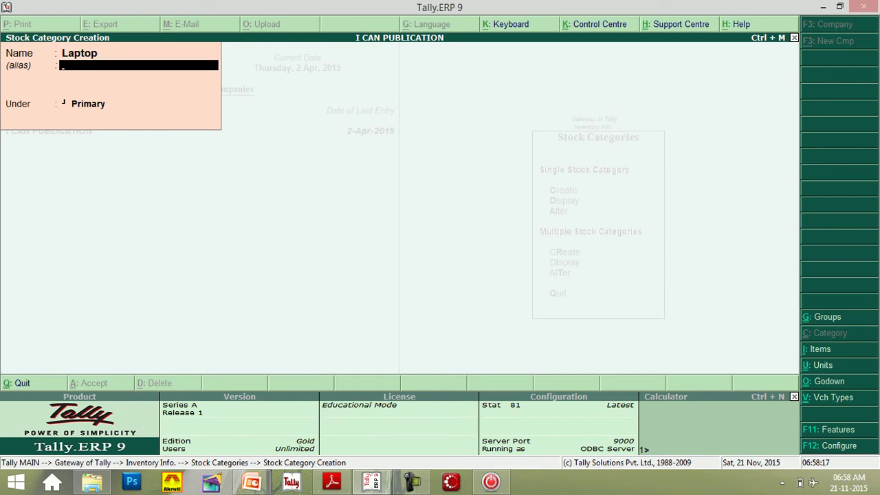
pyautogui.press('Return')
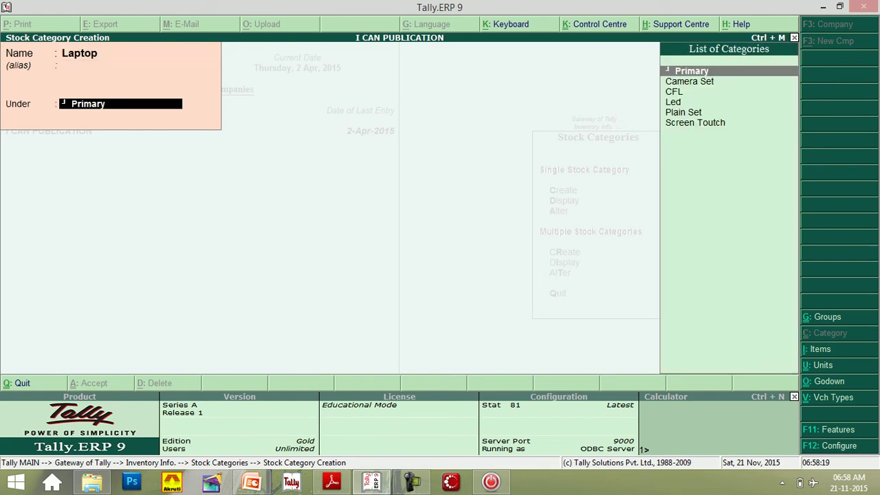
pyautogui.press('Return')
pyautogui.press('Return')
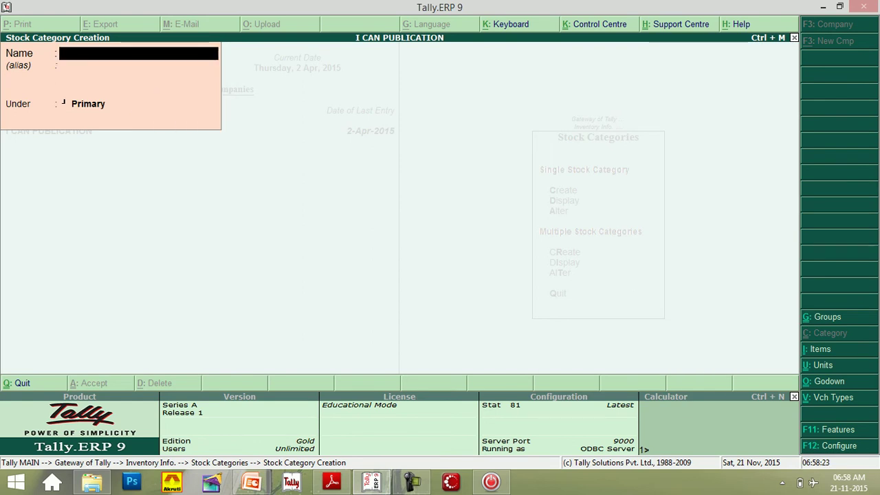
pyautogui.press('Escape')
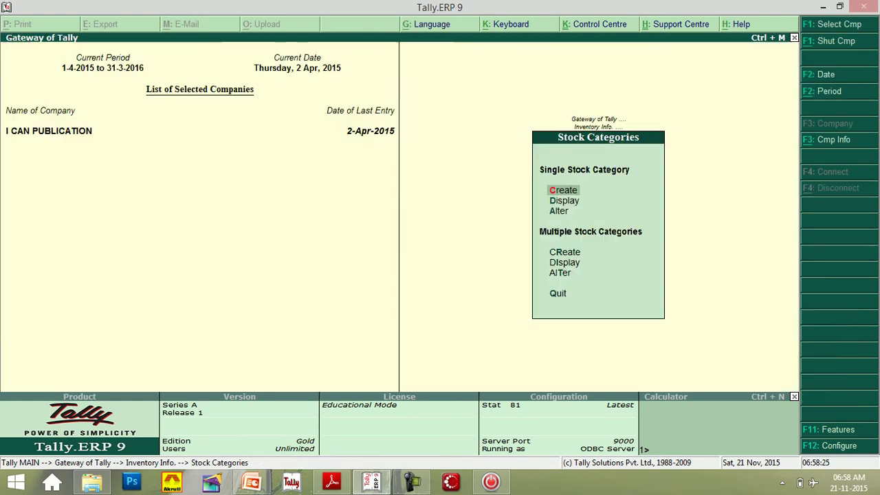
# Step: Review the list of stock categories in Tally and check the required stock groups in the PDF notes in Adobe Reader
pyautogui.press('d')
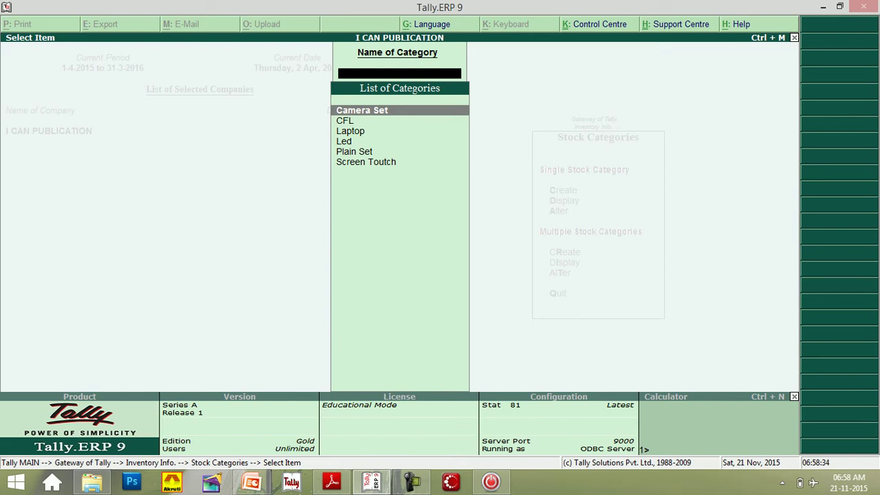
pyautogui.press('Escape')
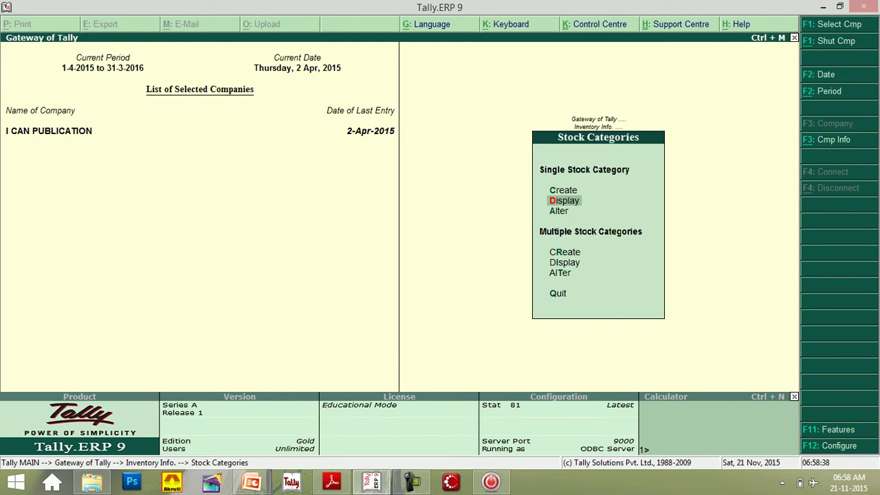
pyautogui.click(331, 481)
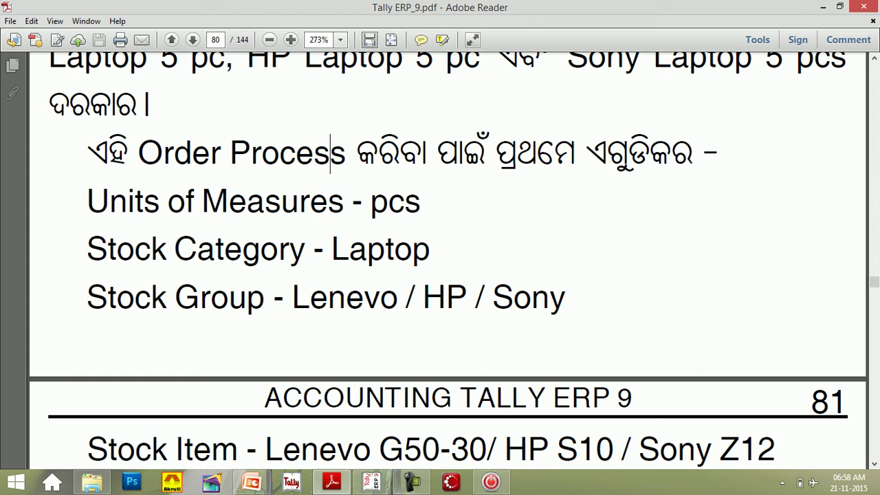
pyautogui.hotkey('alt', 'Tab')
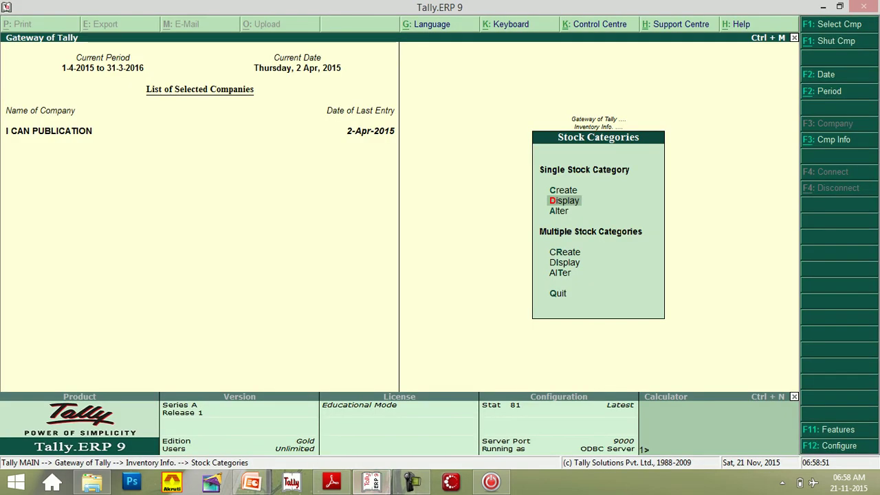
# Step: Start a multiple stock group creation under All Items and enter Lenovo under Primary, with items addable set to No
pyautogui.press('Escape')
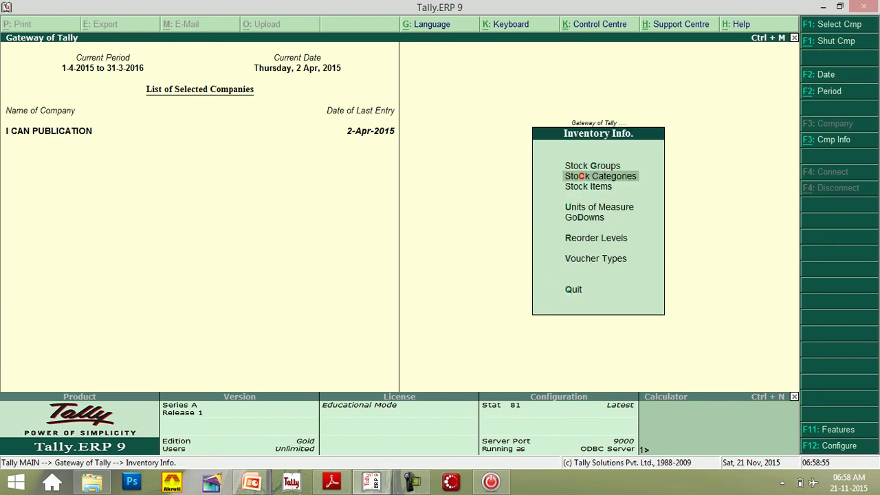
pyautogui.press('g')
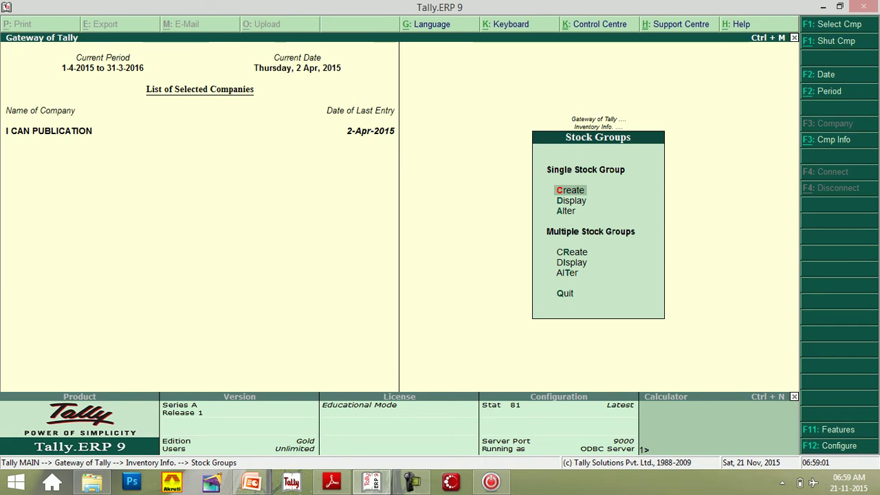
pyautogui.press('r')
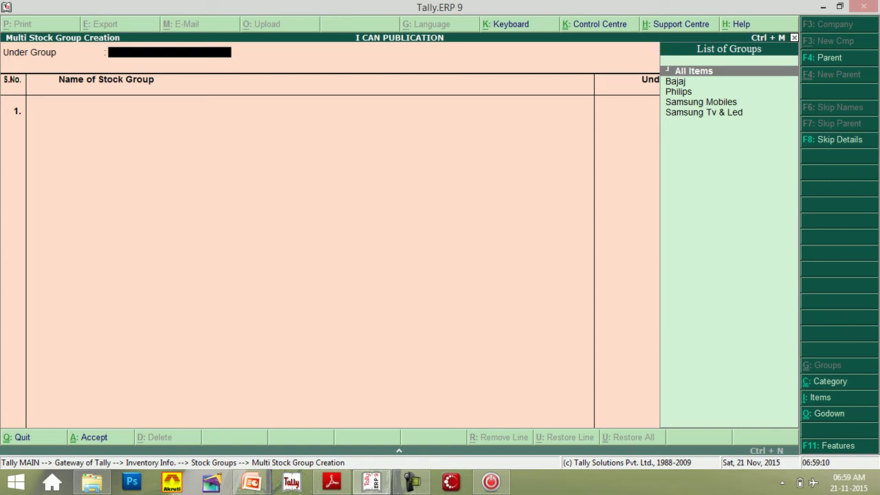
pyautogui.press('Return')
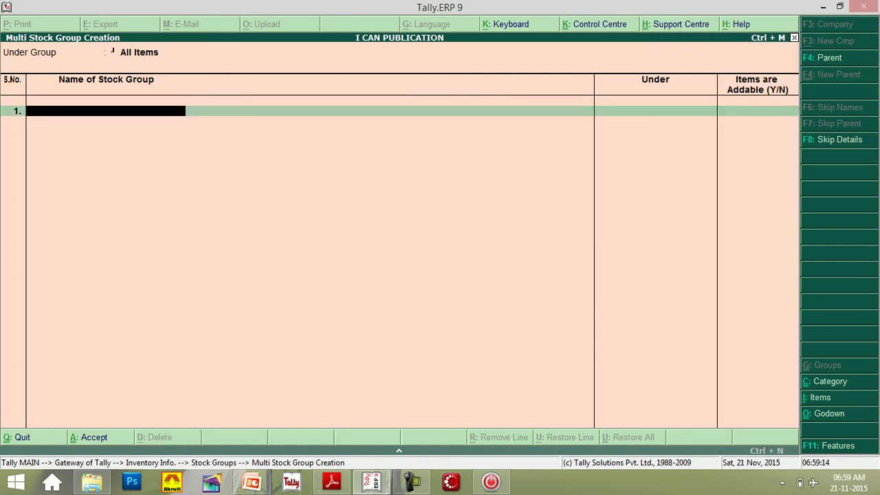
pyautogui.write('Lenovo')
pyautogui.press('Return')
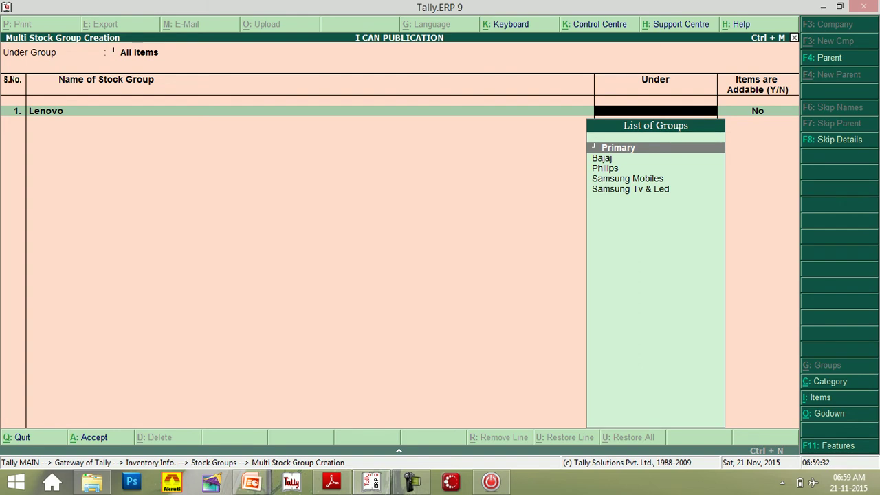
pyautogui.press('Return')
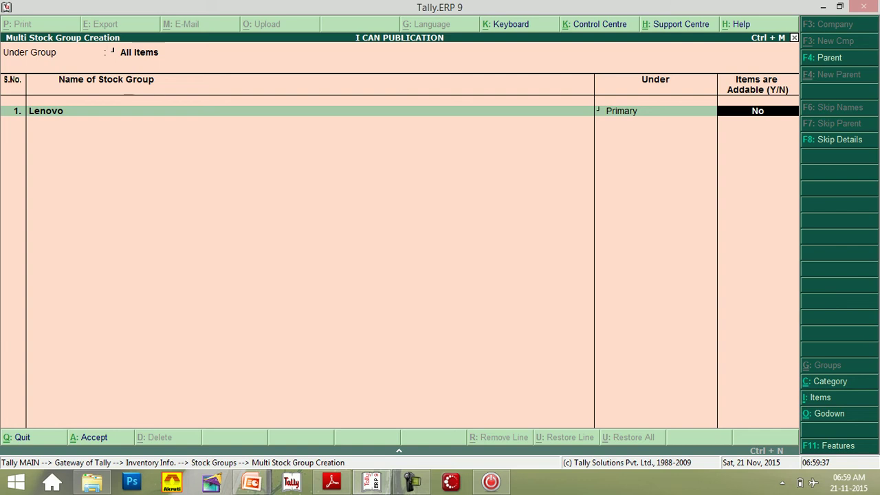
pyautogui.press('Return')
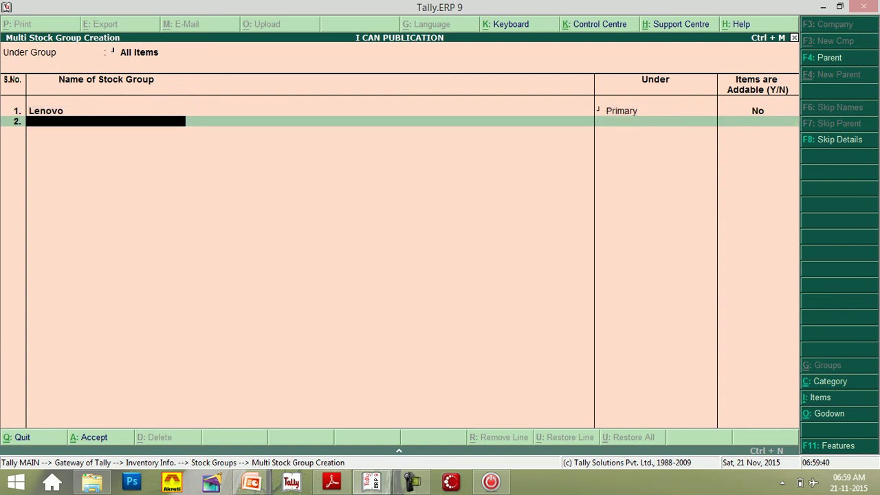
# Step: Add the stock groups HP and SONY under Primary with items addable set to No, and save the group list
pyautogui.write('HP')
pyautogui.press('Return')
pyautogui.press('Return')
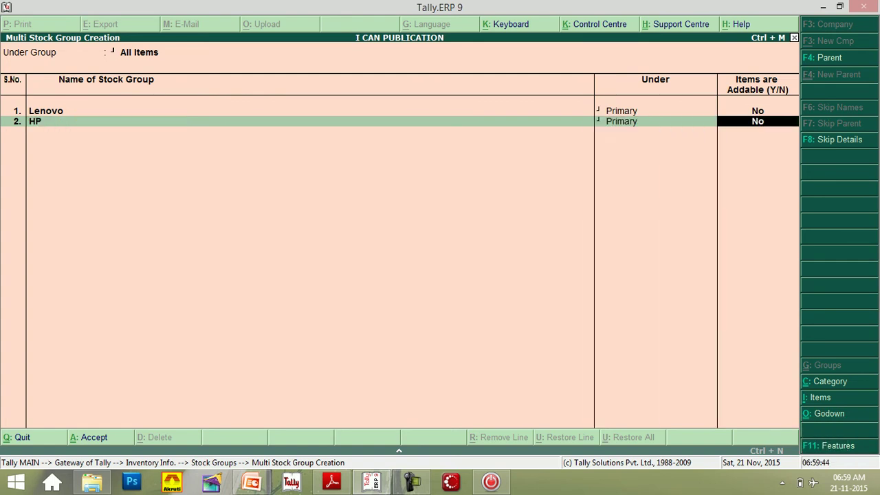
pyautogui.press('Return')
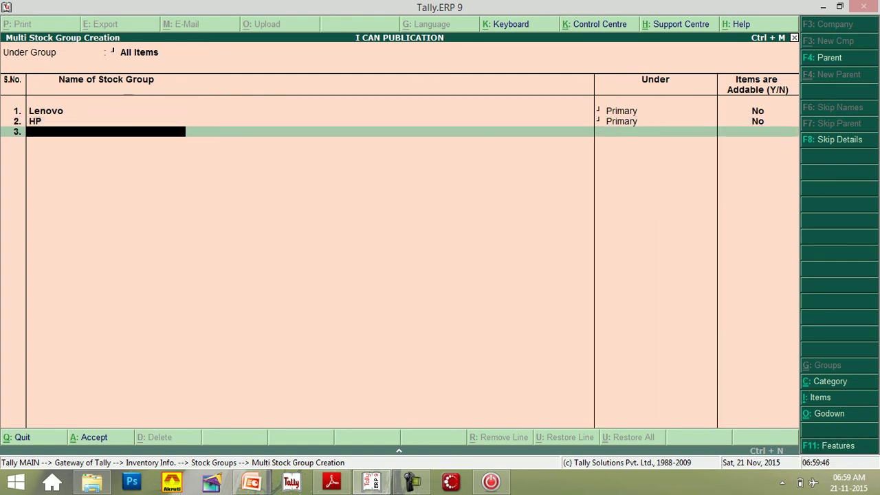
pyautogui.write('SONY')
pyautogui.press('Return')
pyautogui.press('Return')
pyautogui.press('Return')
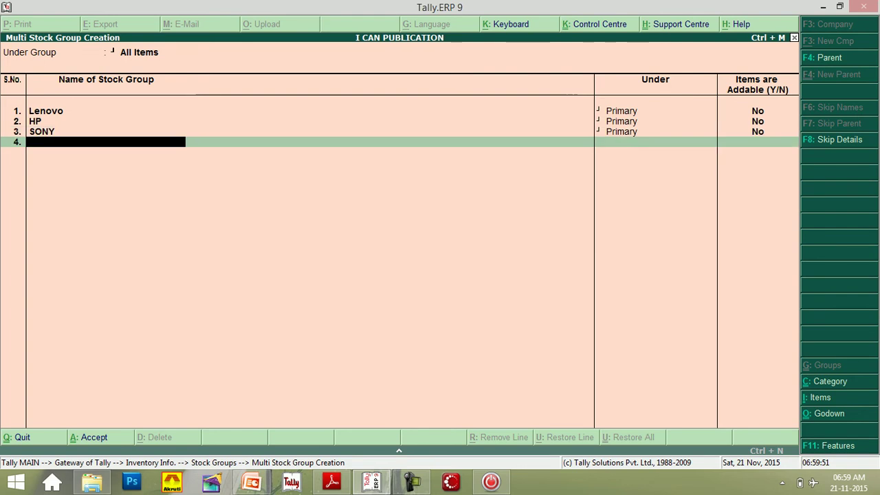
pyautogui.press('Return')
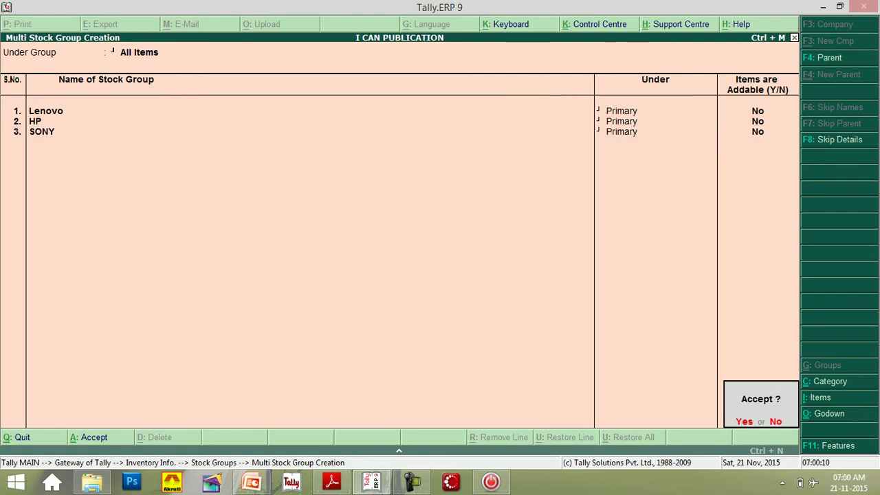
pyautogui.press('Return')
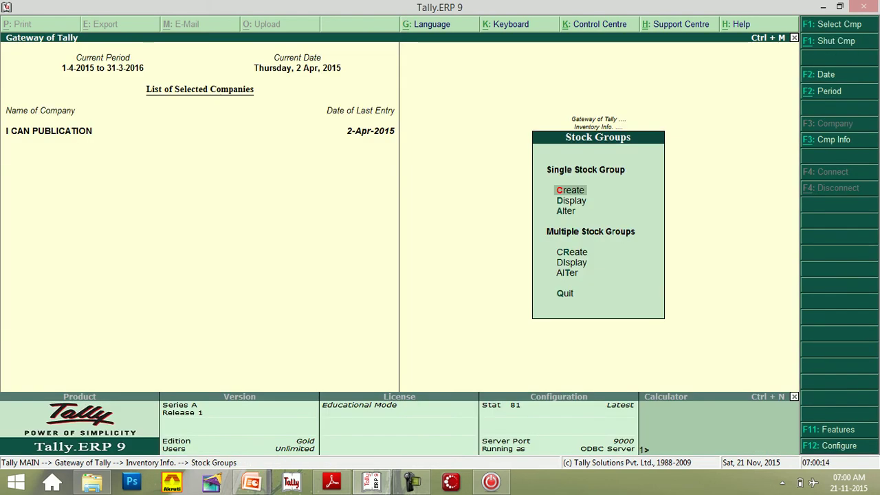
# Step: Review the list of stock groups in Tally and check the required stock items in the PDF notes in Adobe Reader
pyautogui.press('d')
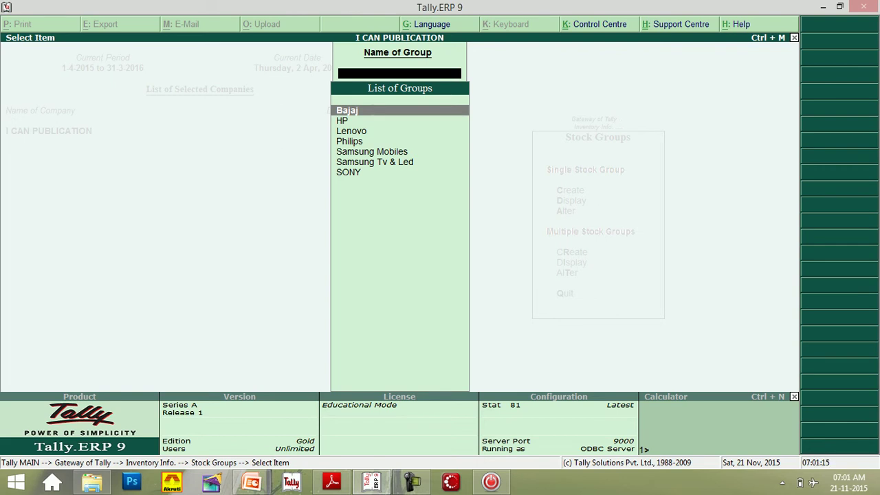
pyautogui.click(332, 481)
pyautogui.scroll(-5, 330, 153)
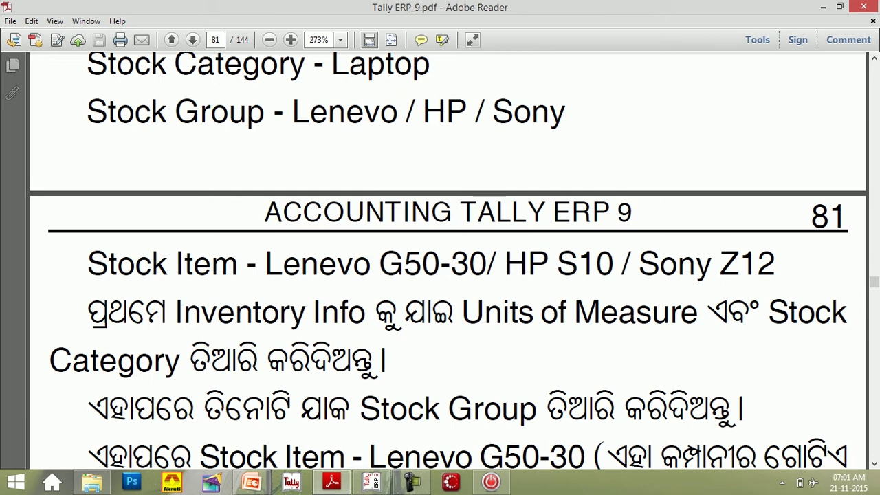
pyautogui.click(372, 481)
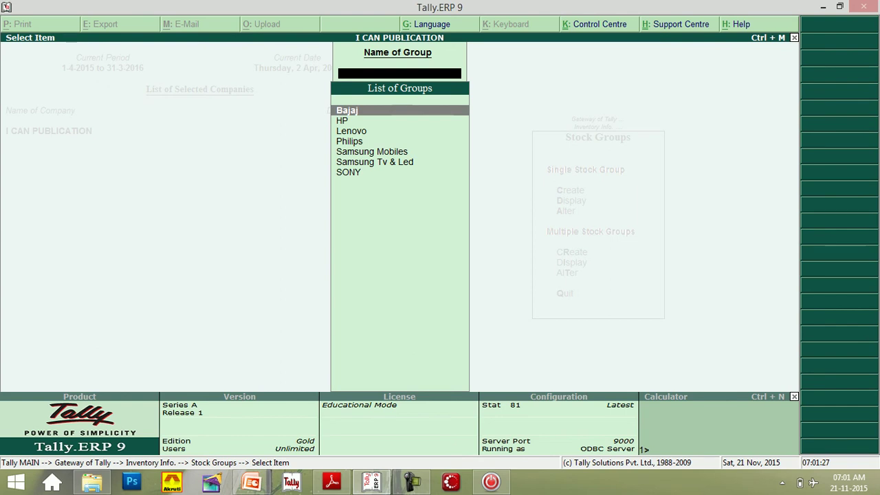
pyautogui.press('Escape')
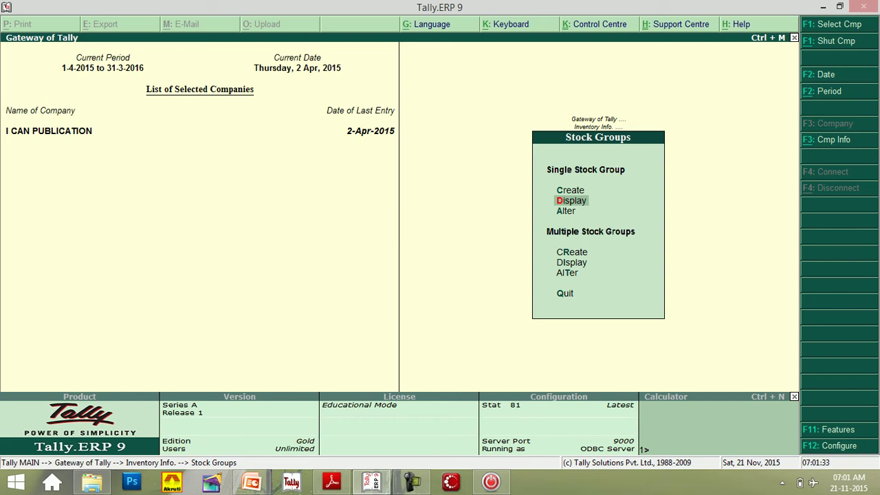
# Step: Start a multiple stock item creation with All Items as the parent group
pyautogui.press('Escape')
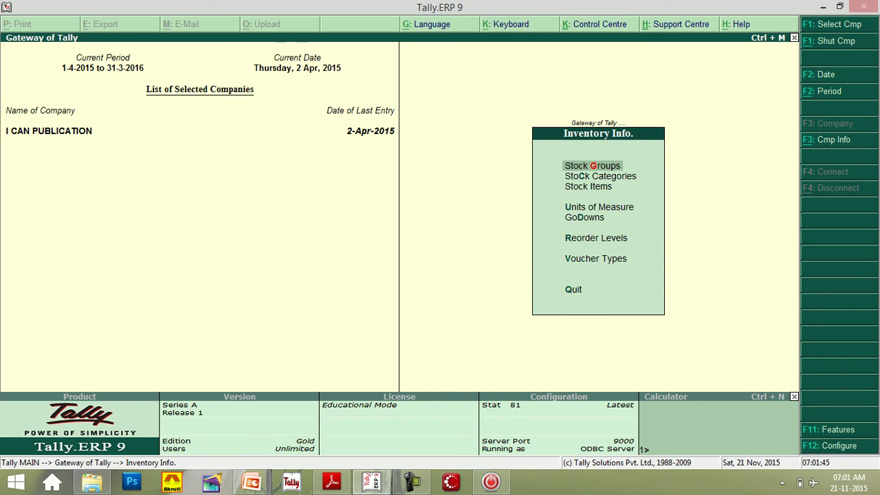
pyautogui.press('Down')
pyautogui.press('Down')
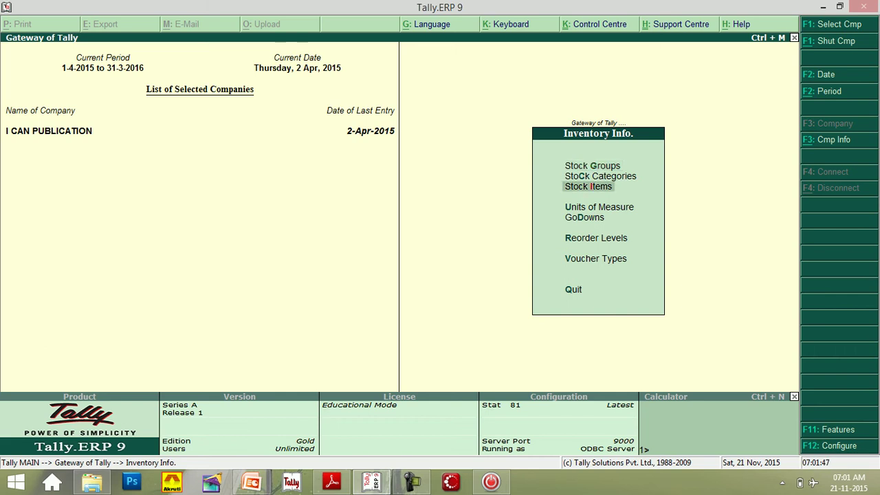
pyautogui.press('Return')
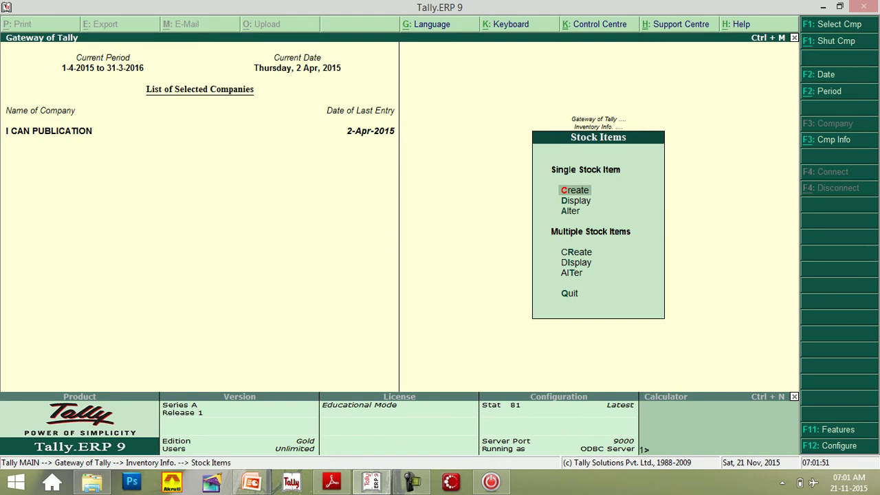
pyautogui.press('r')
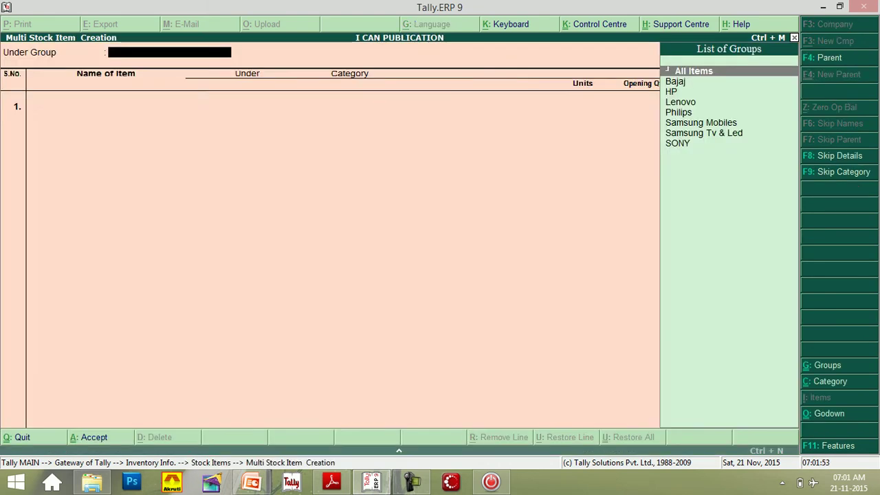
pyautogui.press('Return')
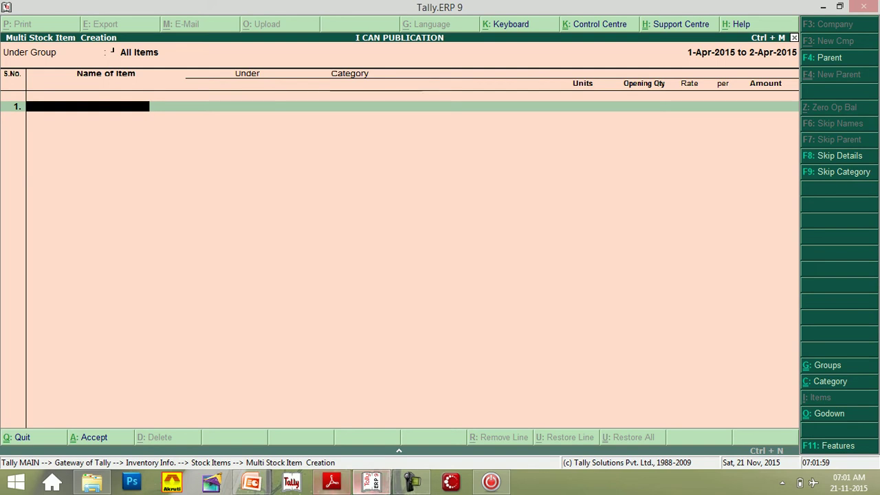
# Step: Check the first stock item in the PDF notes in Adobe Reader and enter LENOVO G 50 30 as an item name in Tally
pyautogui.click(332, 482)
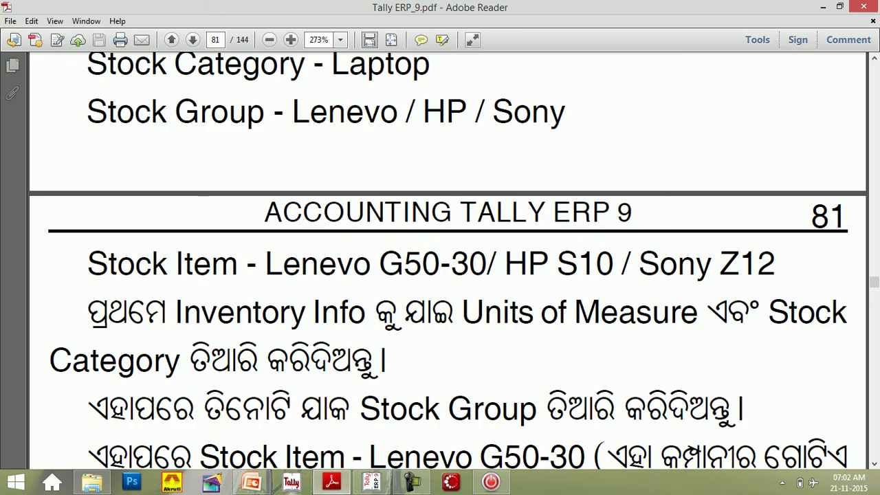
pyautogui.click(372, 481)
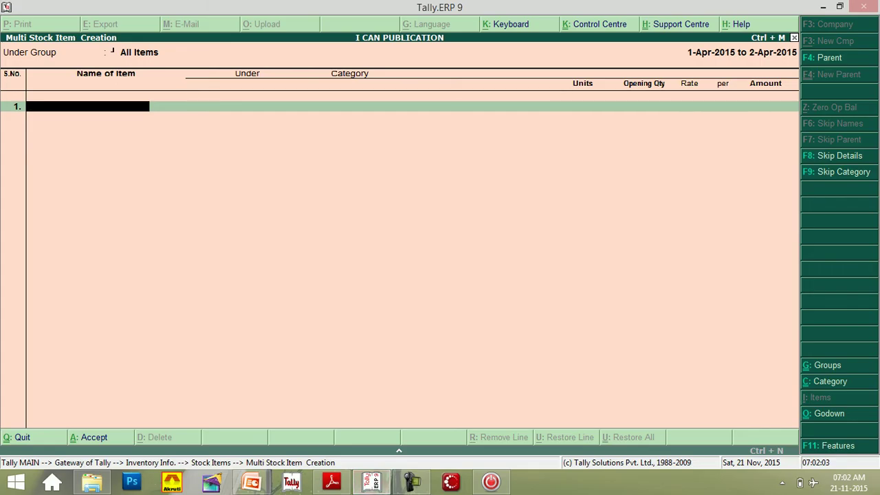
pyautogui.write('LENO')
pyautogui.write('VO G 50 30')
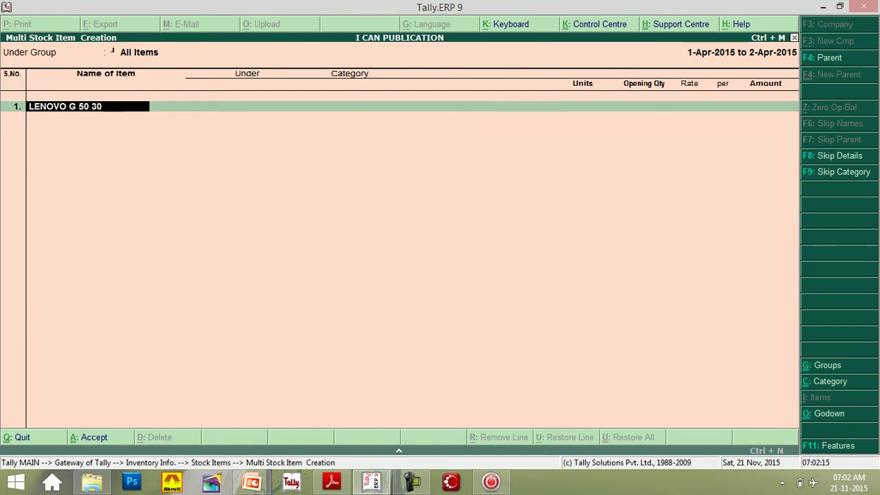
pyautogui.press('Return')
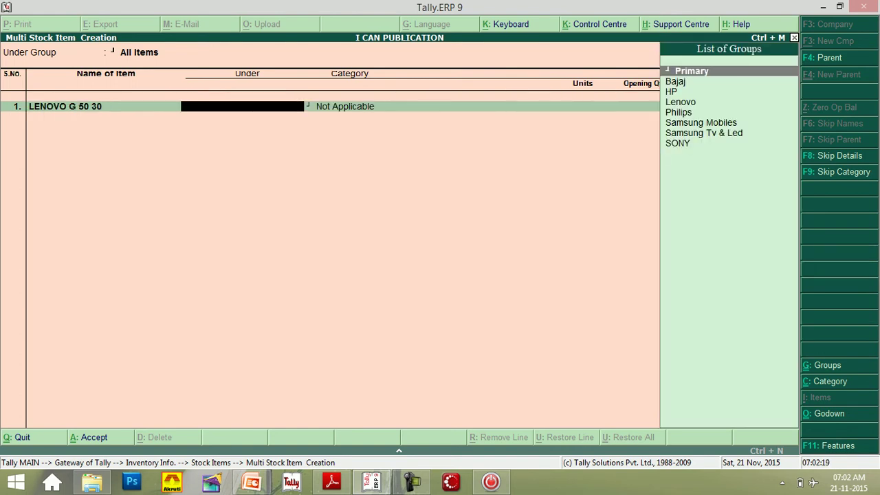
# Step: Place the item LENOVO G 50 30 under the Lenovo group and assign it the Laptop category
pyautogui.press('Down')
pyautogui.press('Down')
pyautogui.press('Down')
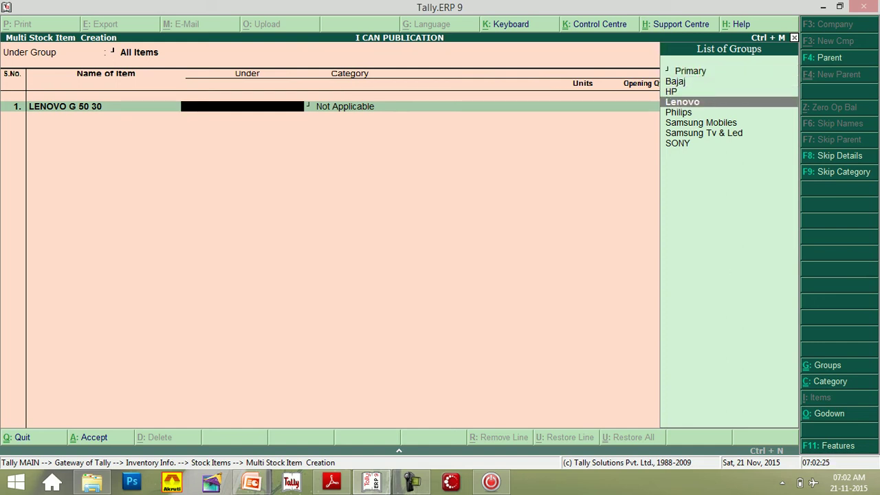
pyautogui.press('Return')
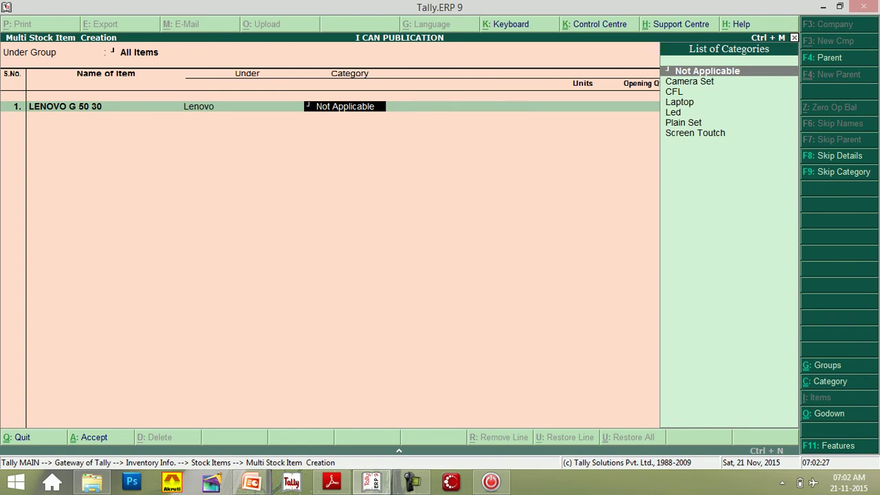
pyautogui.press('Down')
pyautogui.press('Down')
pyautogui.press('Down')
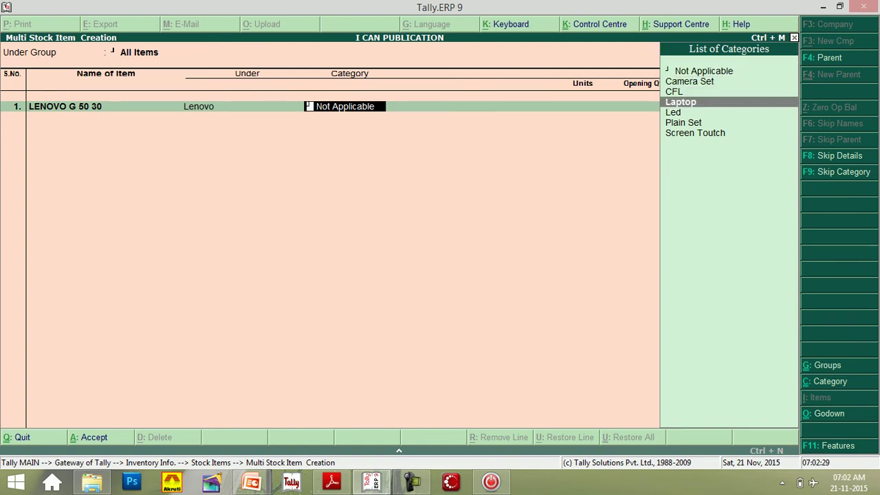
pyautogui.press('Return')
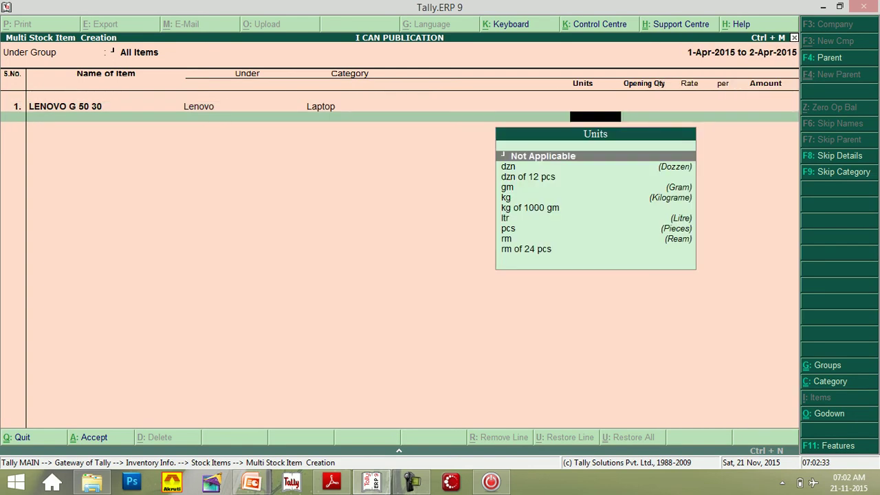
# Step: Set the unit of LENOVO G 50 30 to pcs and leave its opening quantity blank
pyautogui.press('Down')
pyautogui.press('Down')
pyautogui.press('Down')
pyautogui.press('Down')
pyautogui.press('Down')
pyautogui.press('Down')
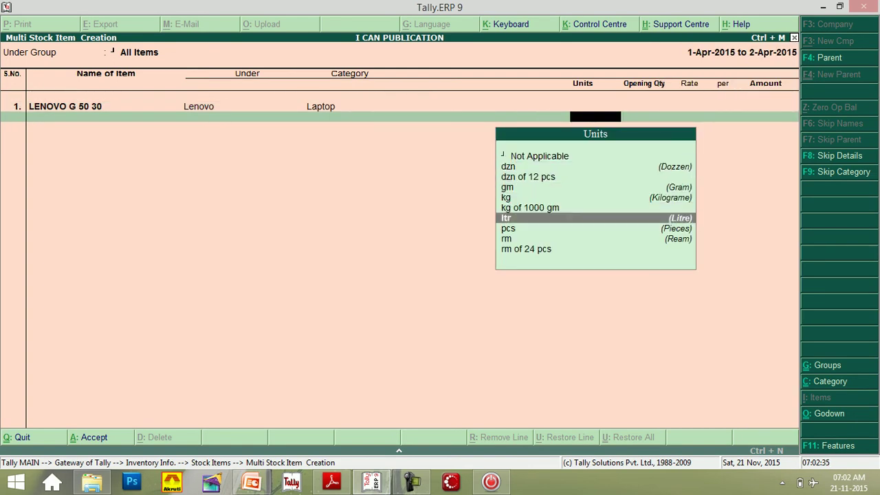
pyautogui.press('Down')
pyautogui.press('Return')
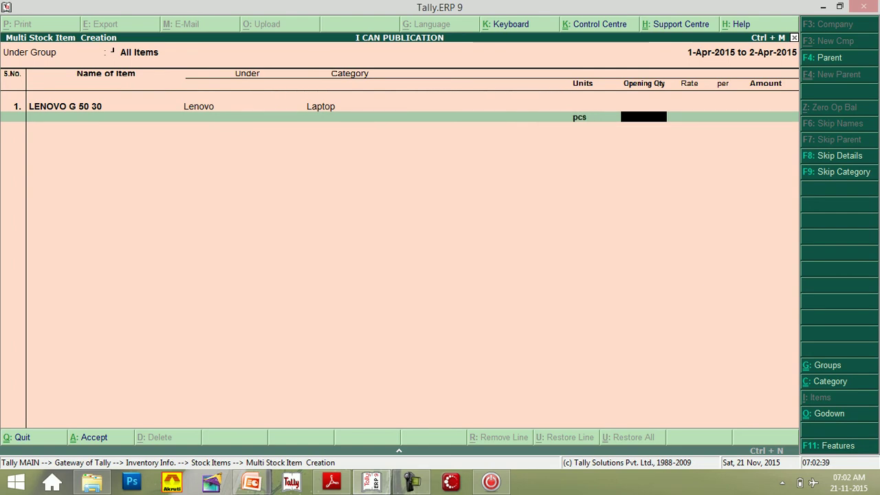
pyautogui.press('Return')
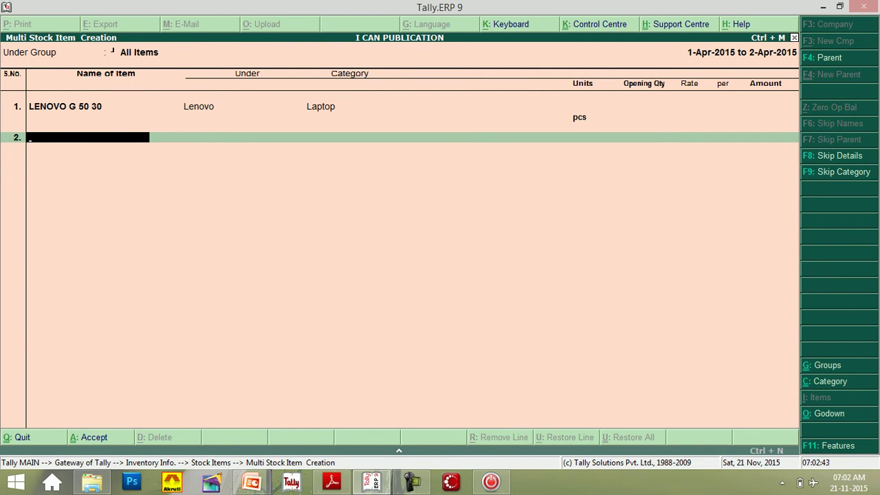
# Step: Check the second stock item in the PDF notes in Adobe Reader and enter HP S10 as the next item name in Tally
pyautogui.click(332, 482)
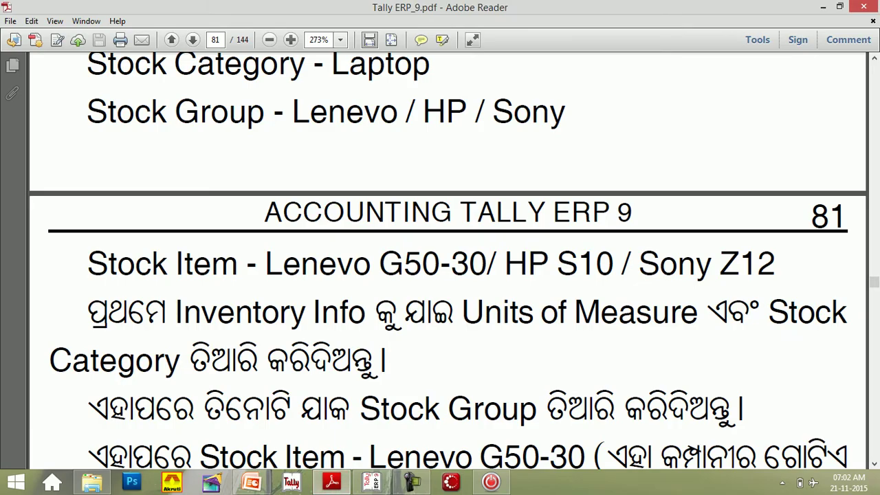
pyautogui.click(371, 481)
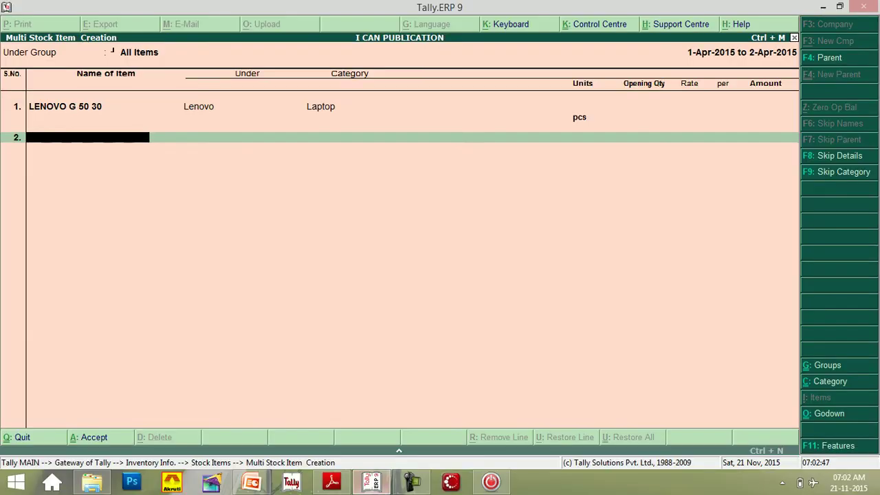
pyautogui.write('HP S10')
pyautogui.press('Return')
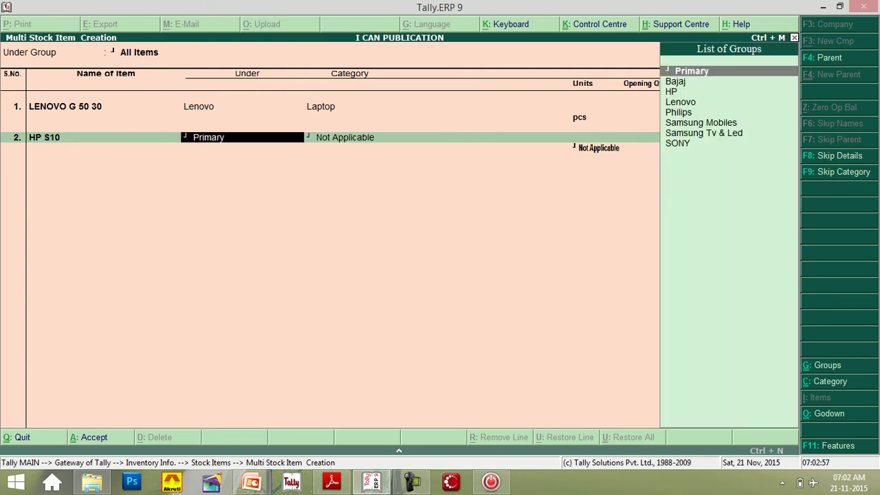
# Step: Place the item HP S10 under the HP group and assign it the Laptop category
pyautogui.press('Down')
pyautogui.press('Down')
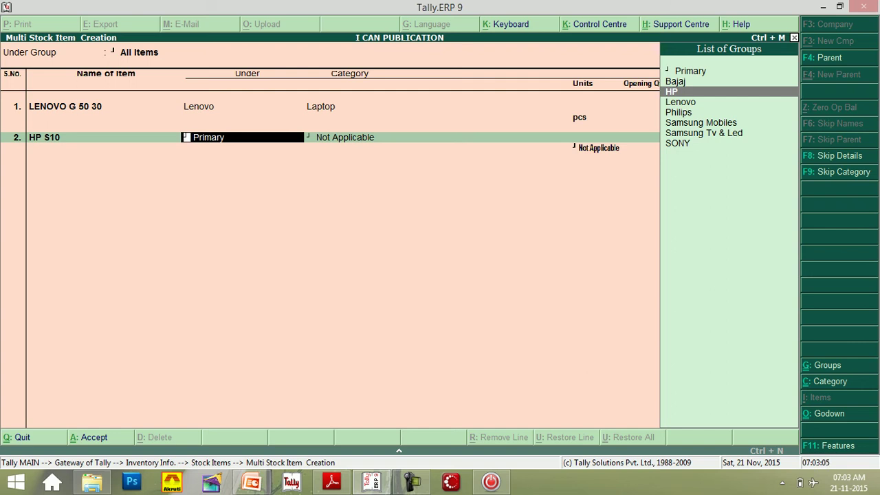
pyautogui.press('Return')
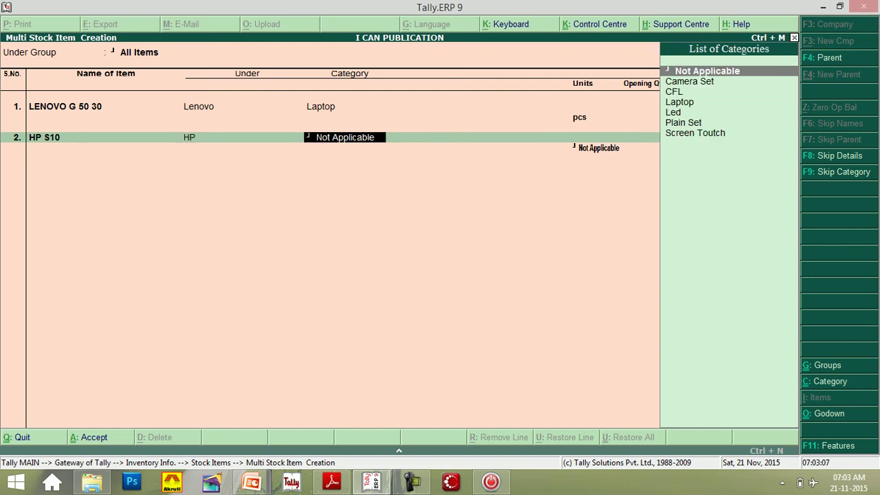
pyautogui.press('Down')
pyautogui.press('Down')
pyautogui.press('Down')
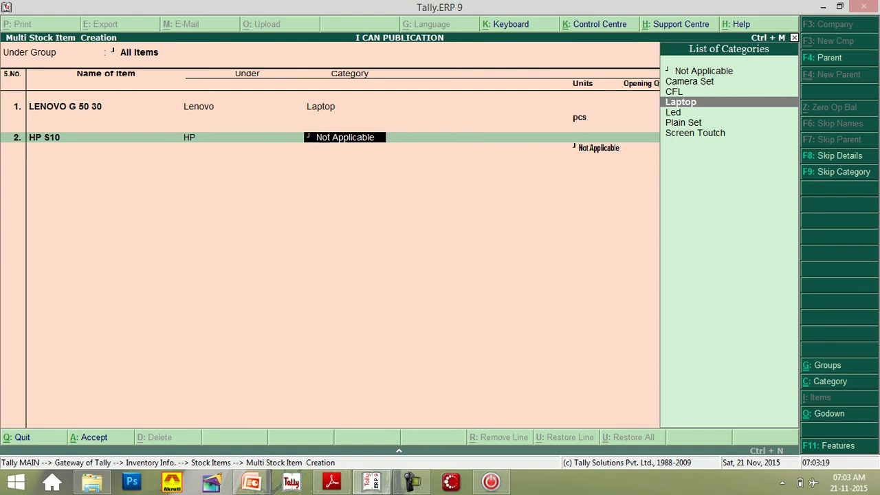
pyautogui.press('Return')
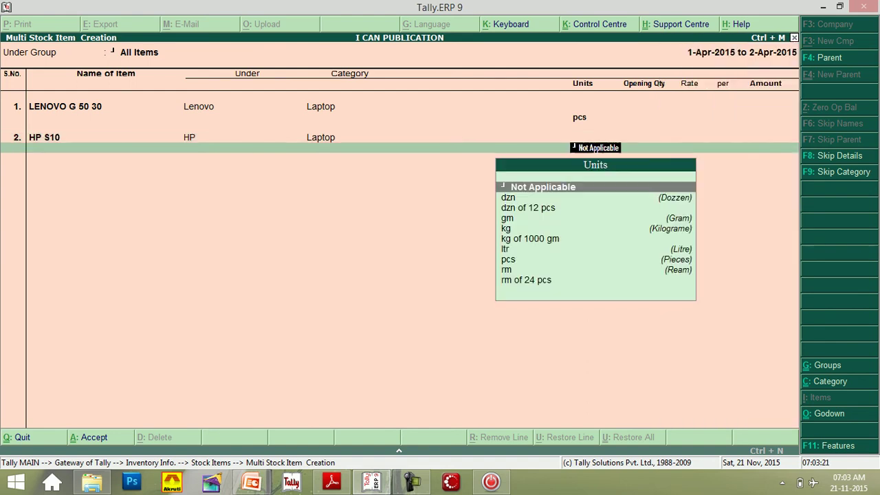
# Step: Set the unit of HP S10 to pcs and leave its opening quantity blank
pyautogui.press('Down')
pyautogui.press('Down')
pyautogui.press('Down')
pyautogui.press('Down')
pyautogui.press('Down')
pyautogui.press('Down')
pyautogui.press('Down')
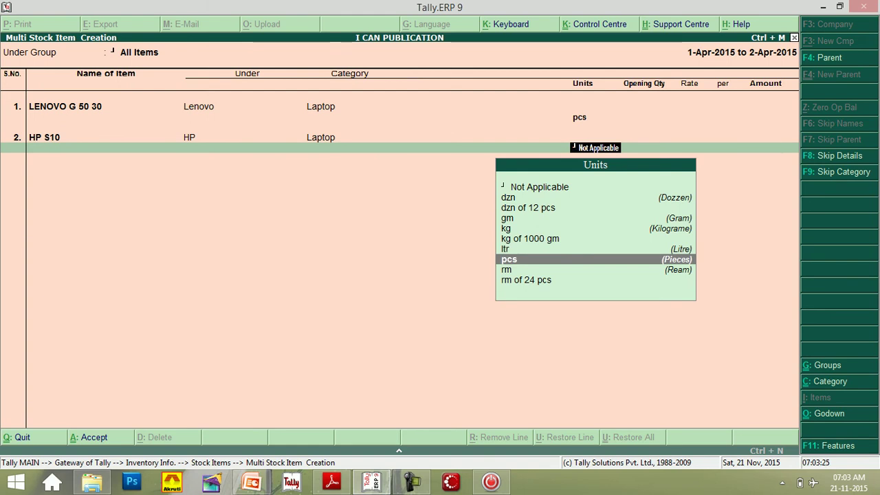
pyautogui.press('Return')
pyautogui.press('Return')
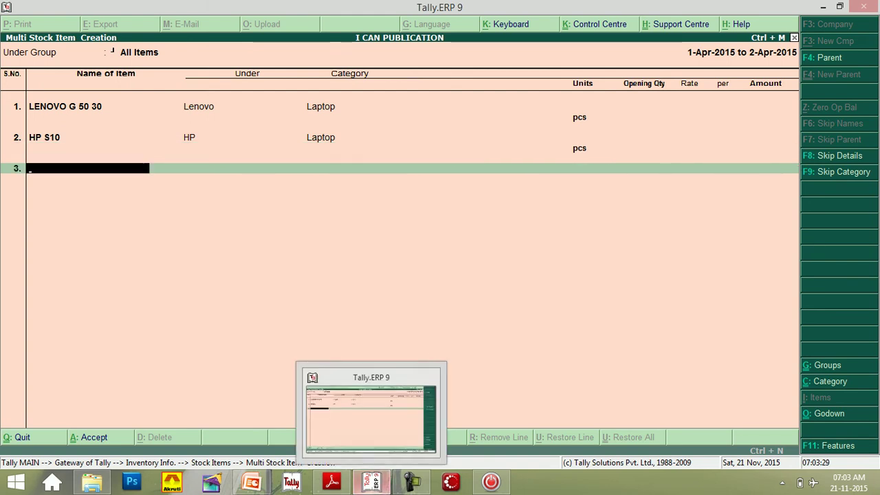
# Step: Check the third stock item in the PDF notes in Adobe Reader and enter SONY Z 12 as the next item name in Tally
pyautogui.click(332, 483)
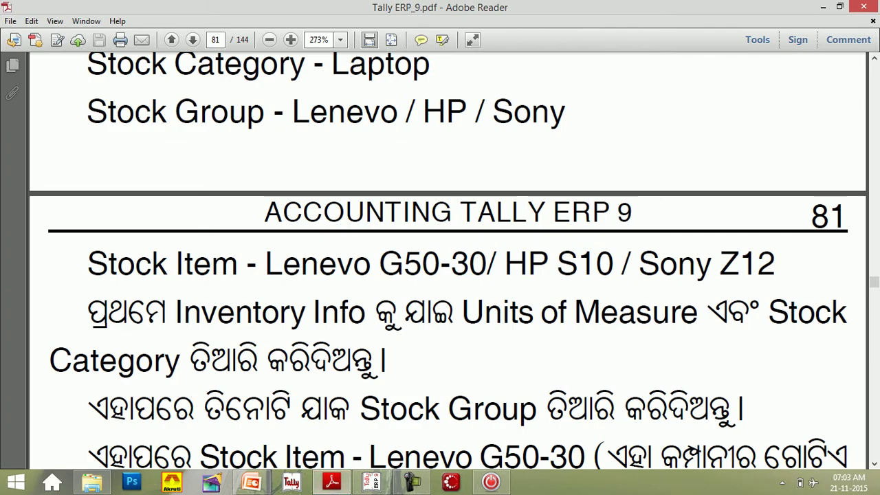
pyautogui.click(372, 483)
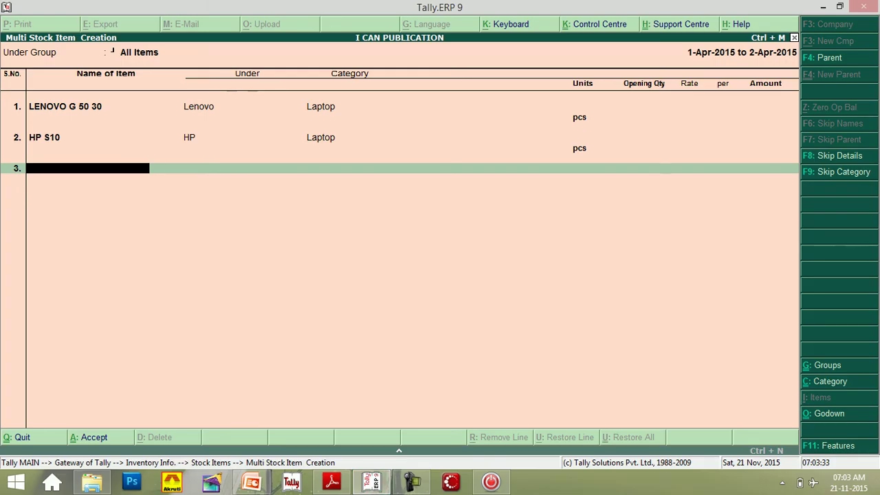
pyautogui.write('SONY Z 12')
pyautogui.press('Return')
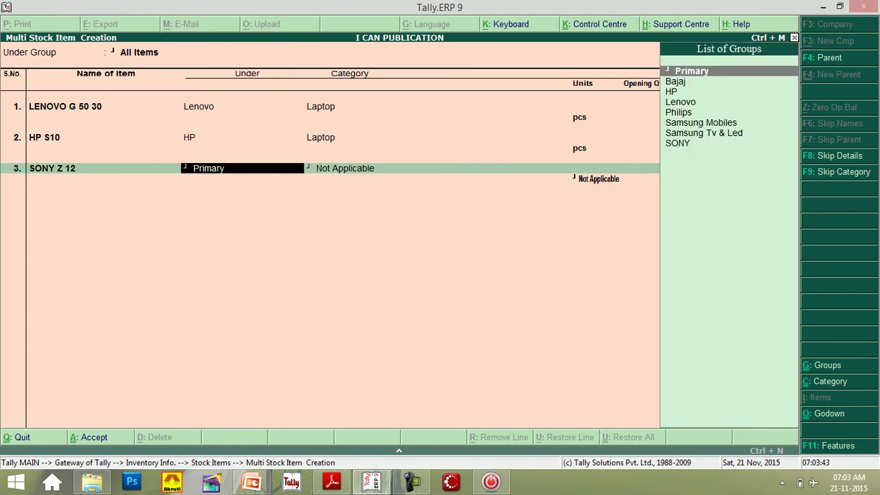
# Step: Place the item SONY Z 12 under the SONY group and assign it the Laptop category
pyautogui.press('Down')
pyautogui.press('Down')
pyautogui.press('Down')
pyautogui.press('Down')
pyautogui.press('Down')
pyautogui.press('Down')
pyautogui.press('Down')
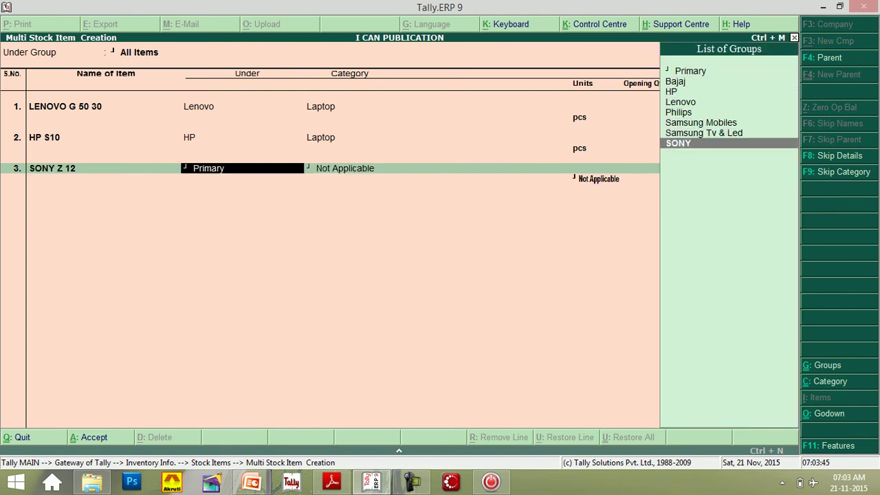
pyautogui.press('Return')
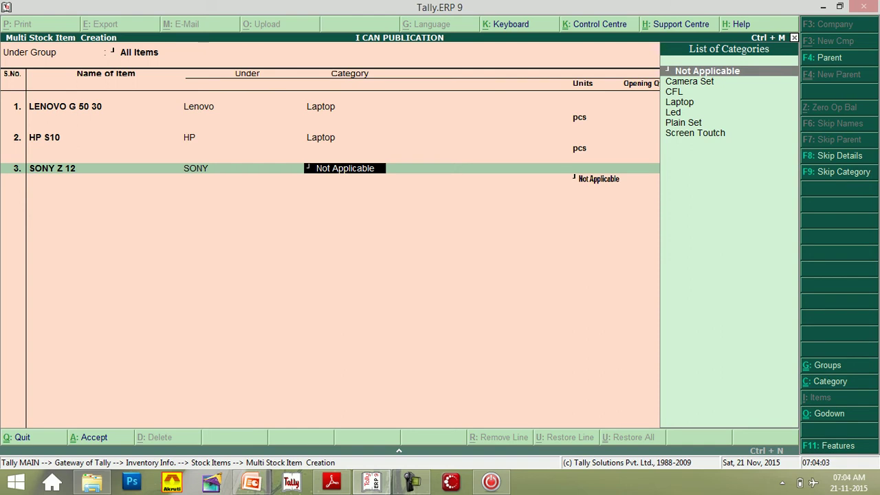
pyautogui.press('Down')
pyautogui.press('Down')
pyautogui.press('Down')
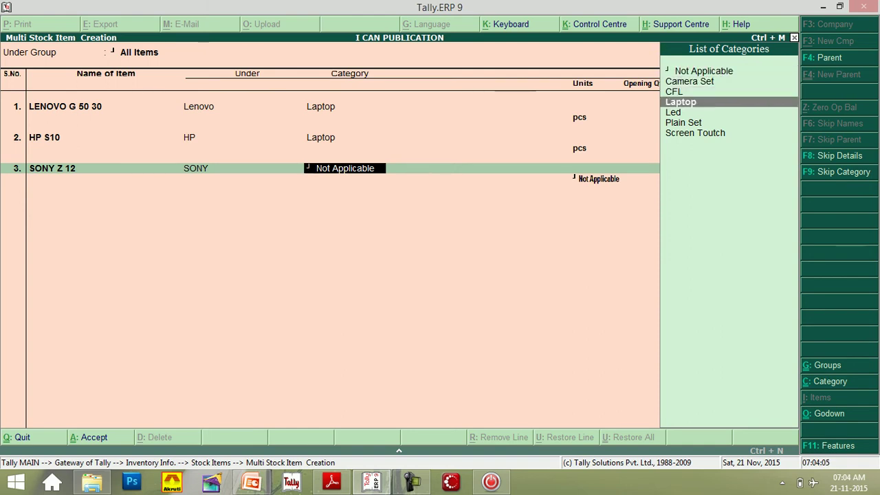
pyautogui.press('Return')
# Step: Set the unit of SONY Z 12 to pcs with no opening quantity and save the three stock items
pyautogui.press('Down')
pyautogui.press('Down')
pyautogui.press('Down')
pyautogui.press('Down')
pyautogui.press('Down')
pyautogui.press('Down')
pyautogui.press('Down')
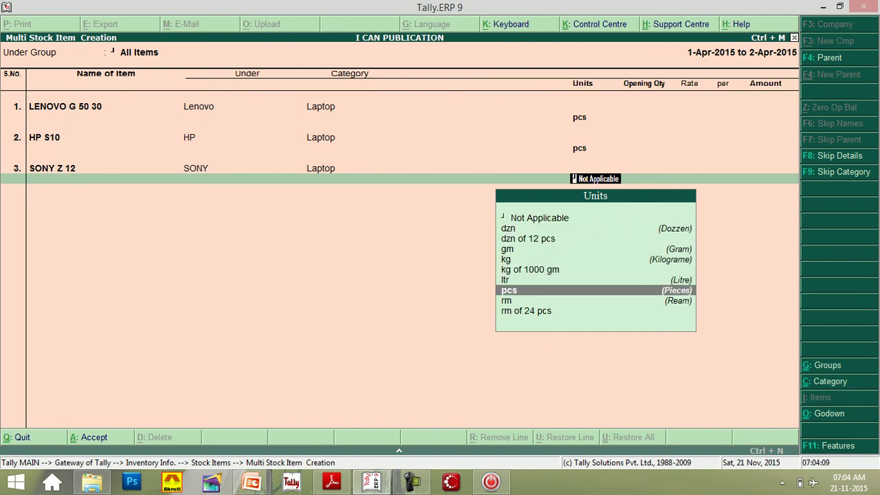
pyautogui.press('Return')
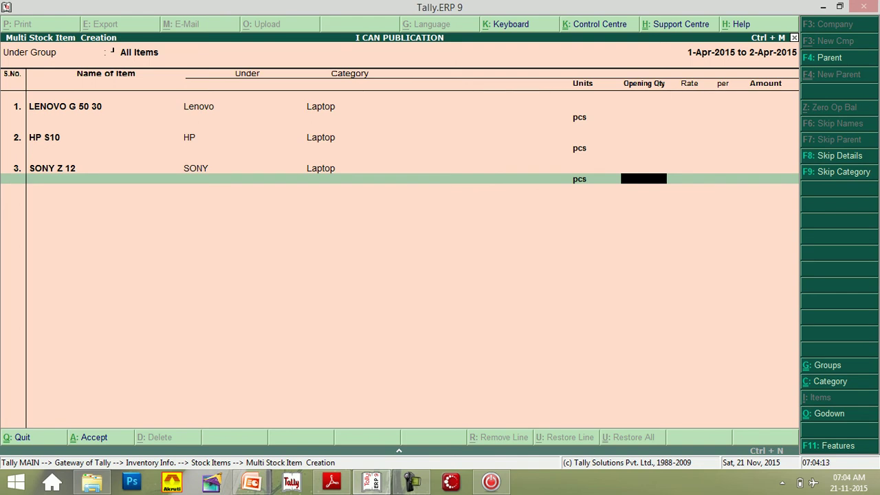
pyautogui.press('Return')
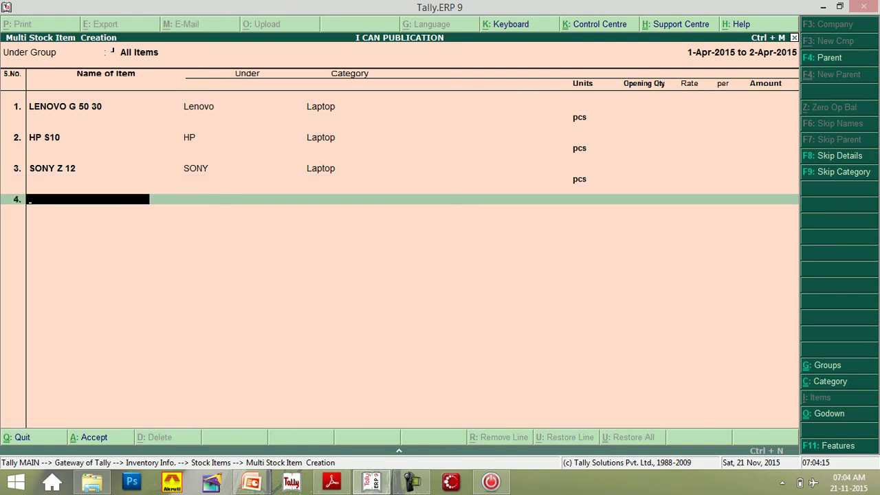
pyautogui.press('Return')
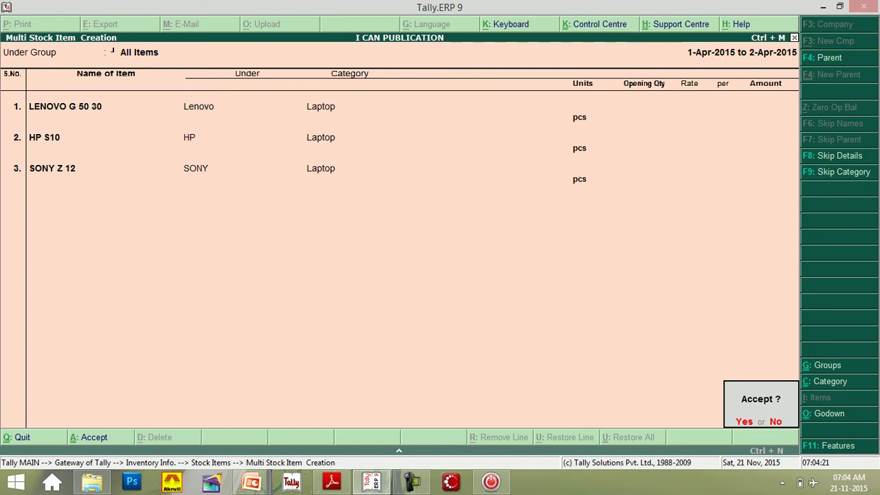
pyautogui.press('Return')
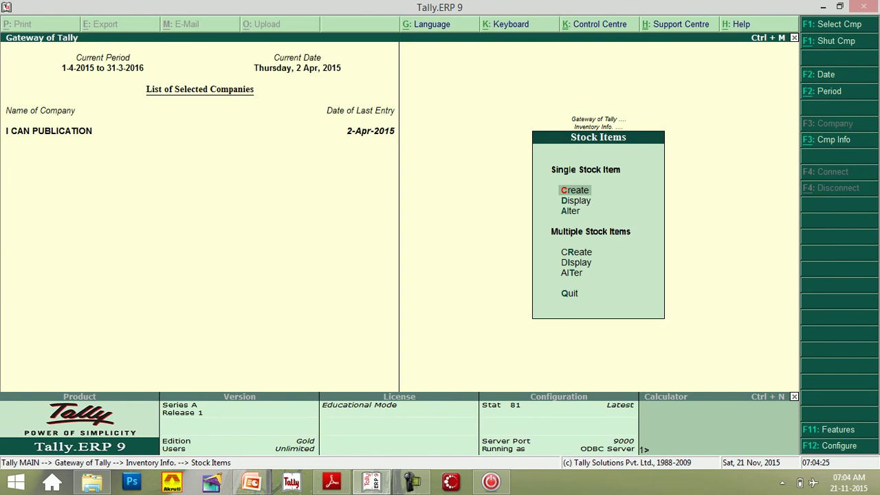
# Step: Display the list of stock items to check the new entries and return to the Gateway of Tally
pyautogui.press('d')
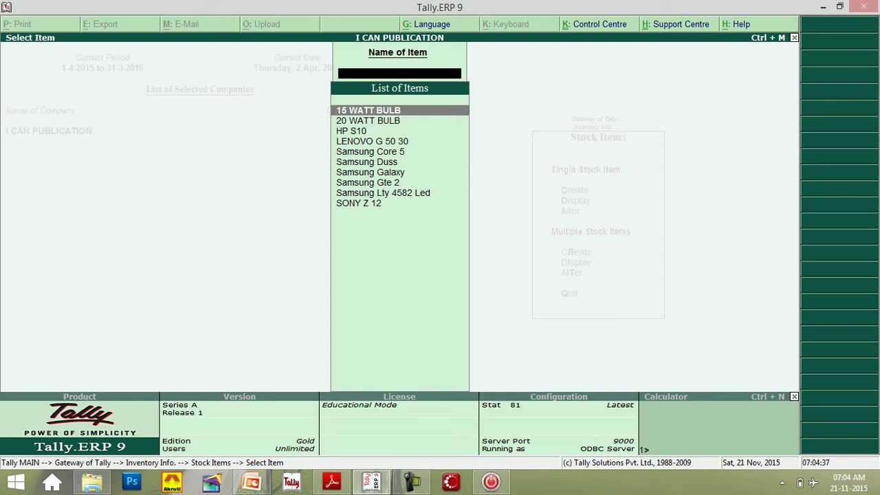
pyautogui.press('Escape')
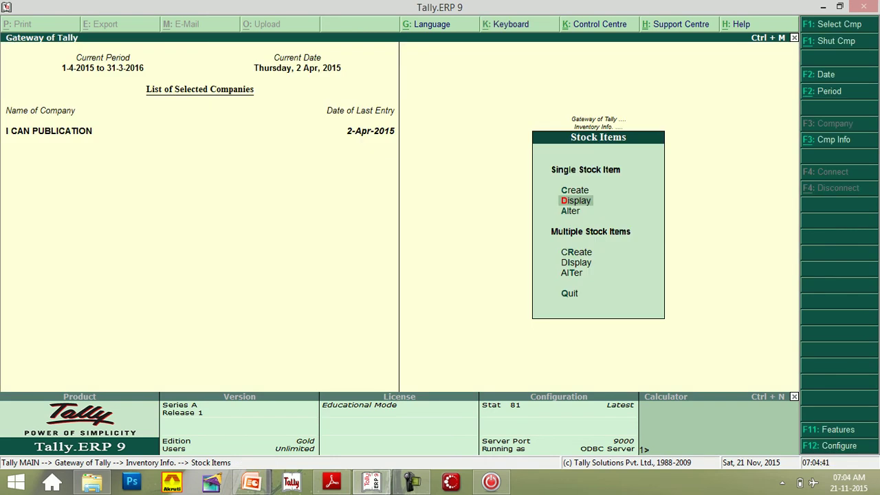
pyautogui.press('Escape')
pyautogui.press('Escape')
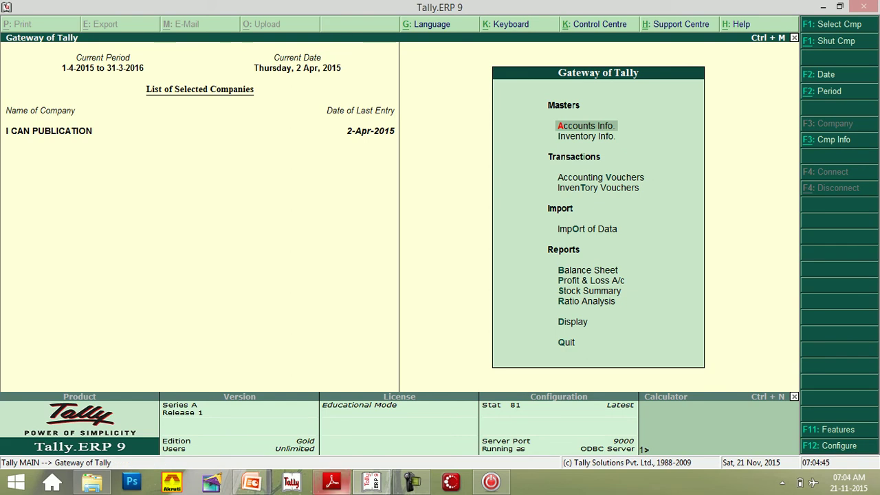
# Step: Switch to the PDF notes in Adobe Reader and read the instructions on page 81 for the supplier ledger and purchase order
pyautogui.click(332, 482)
pyautogui.scroll(-5, 448, 261)
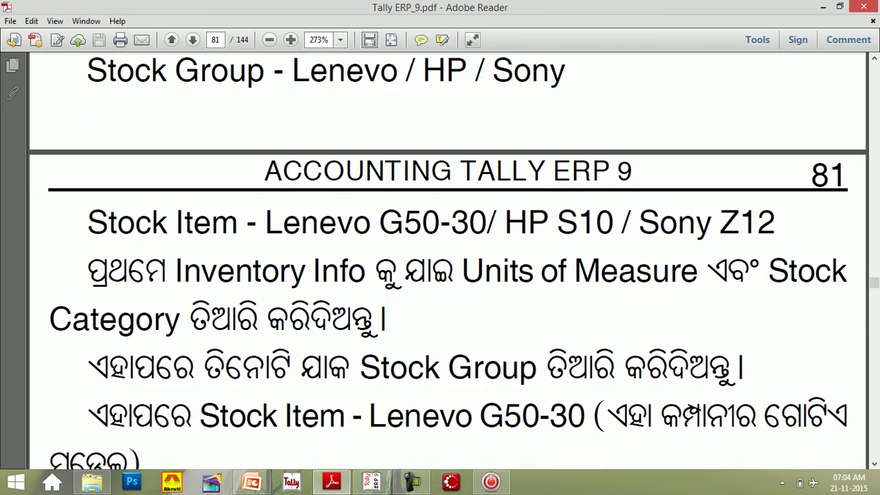
pyautogui.scroll(-3, 447, 261)
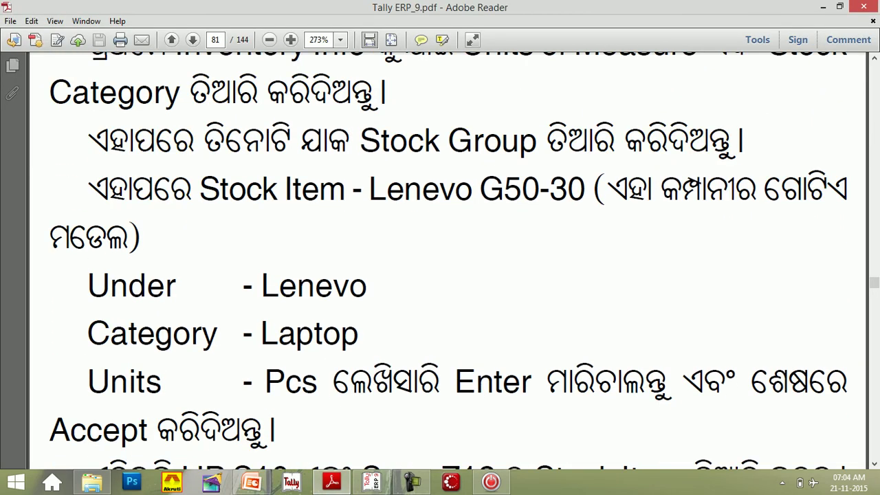
pyautogui.scroll(-10, 448, 261)
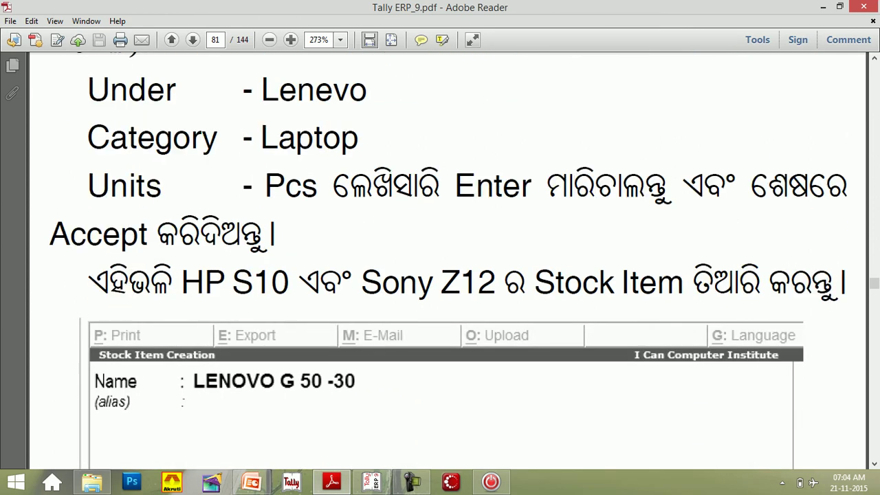
pyautogui.scroll(-1, 448, 262)
pyautogui.scroll(-13, 448, 261)
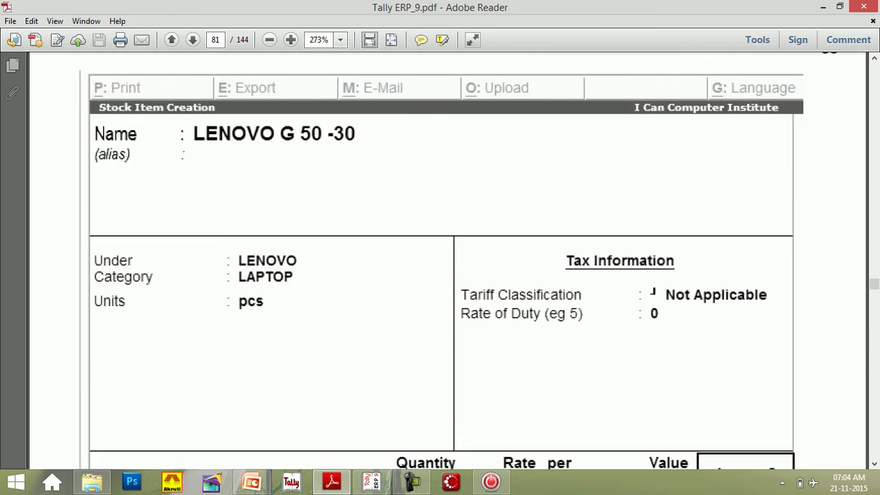
pyautogui.scroll(-6, 447, 261)
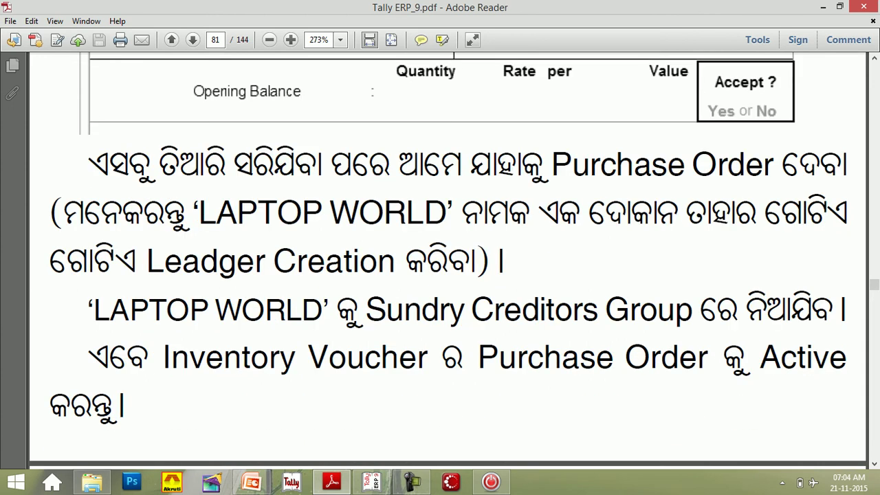
pyautogui.scroll(1, 447, 261)
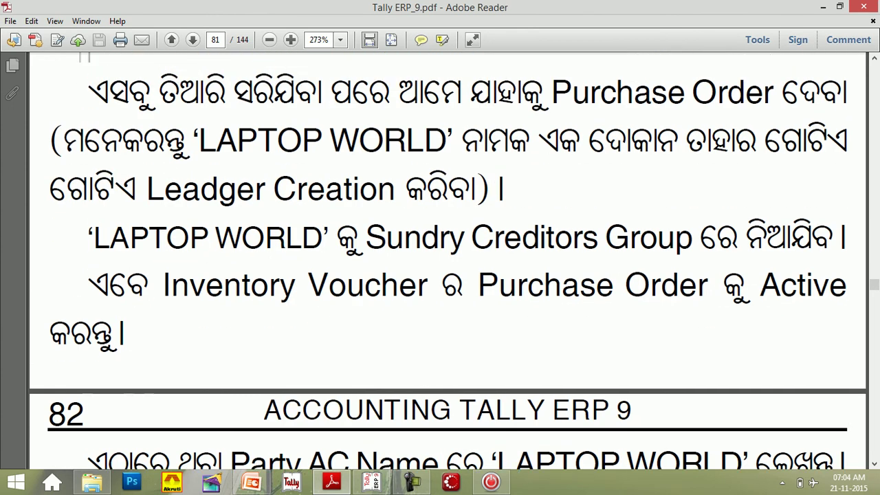
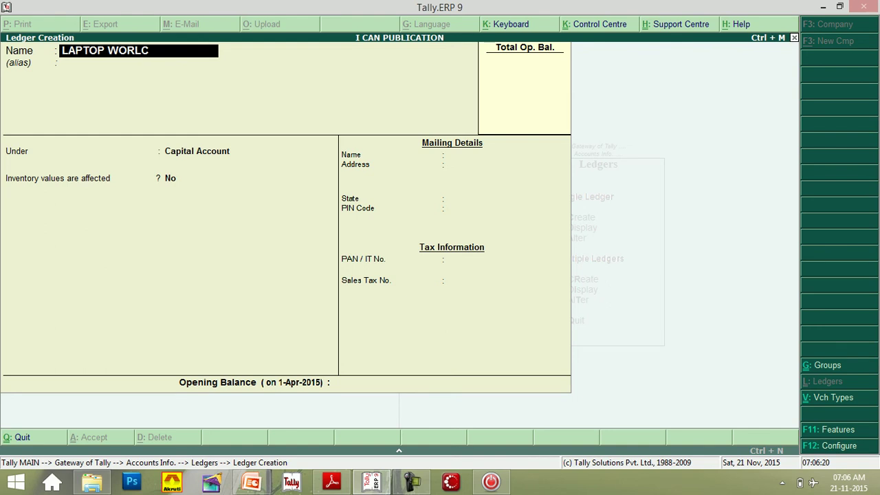
# Step: Complete the new ledger's name as LAPTOP WORLD and place it under the Sundry Creditors group
pyautogui.press('BackSpace')
pyautogui.write('D')
pyautogui.press('Return')
pyautogui.press('Return')
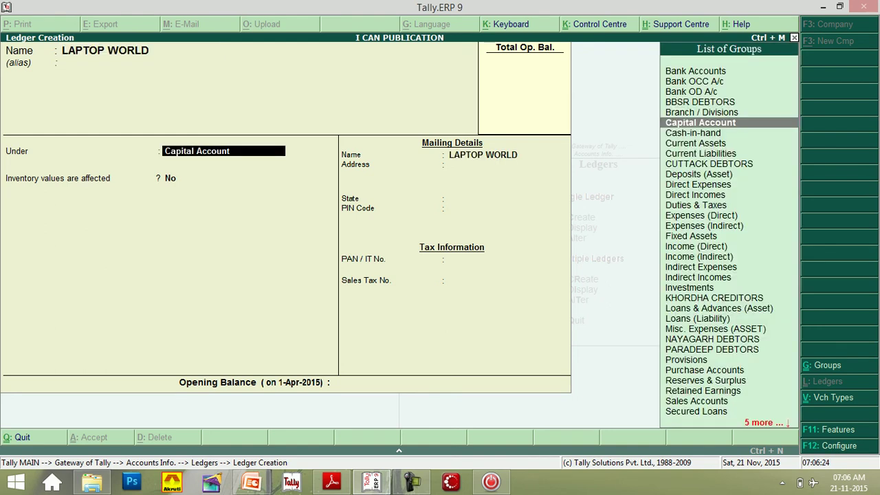
pyautogui.write('S')
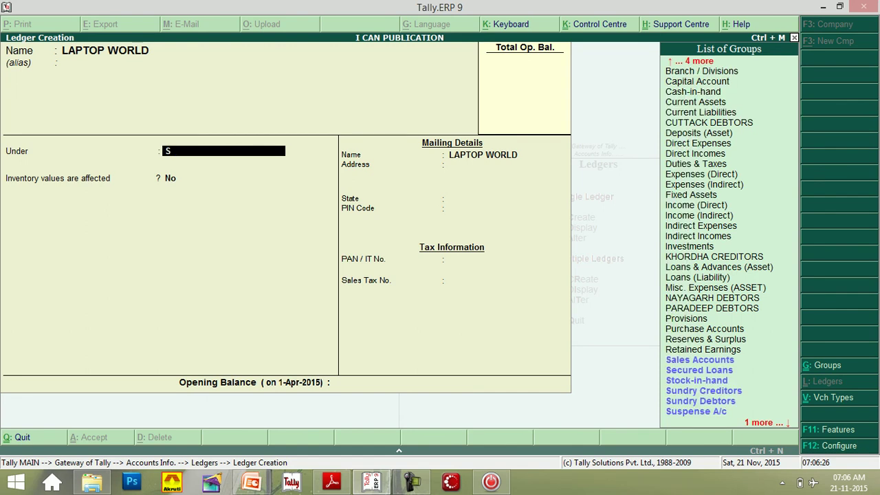
pyautogui.press('Down')
pyautogui.press('Down')
pyautogui.press('Down')
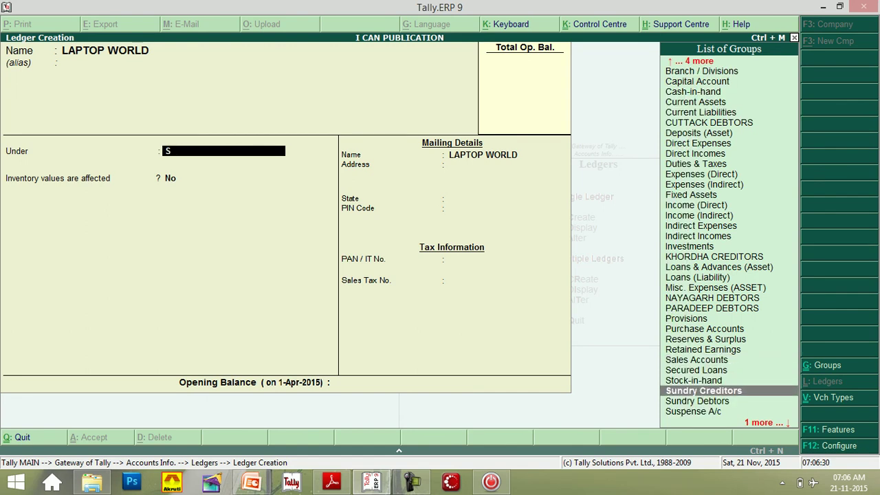
pyautogui.press('Return')
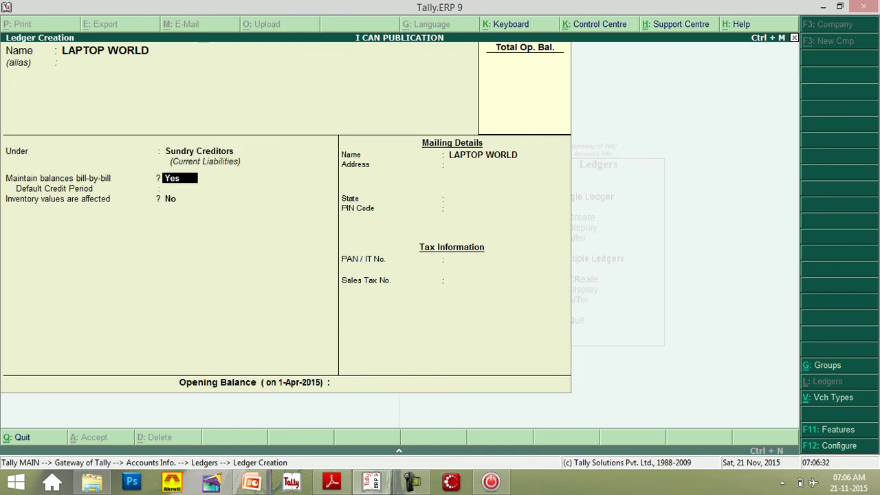
# Step: Keep bill-by-bill balances at Yes and the state Not Applicable, then save the LAPTOP WORLD ledger and return to the Gateway of Tally
pyautogui.press('Return')
pyautogui.press('Return')
pyautogui.press('Return')
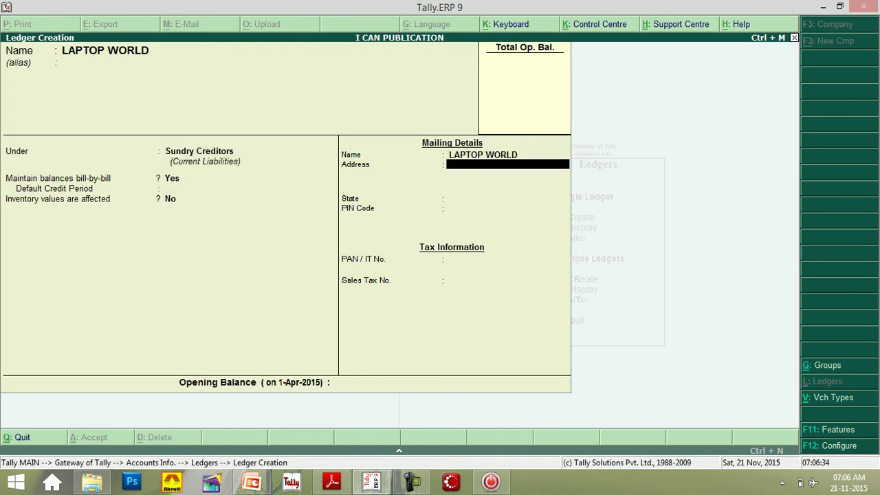
pyautogui.press('Return')
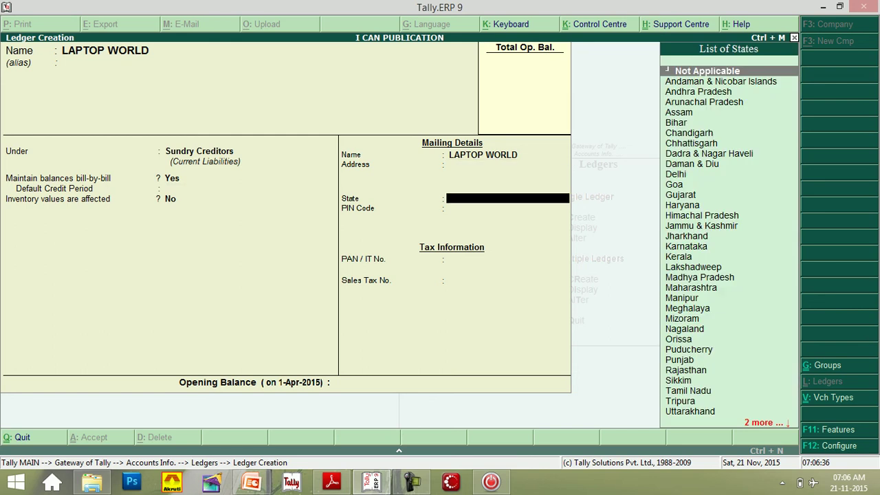
pyautogui.press('Return')
pyautogui.press('Return')
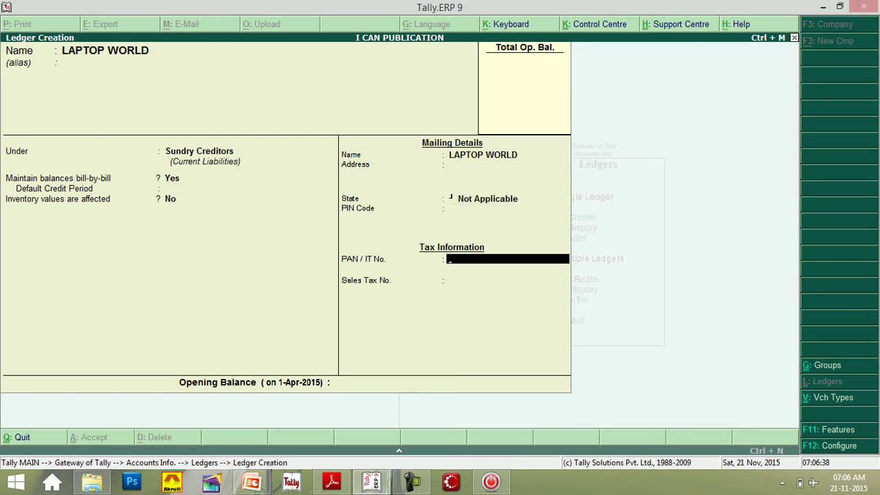
pyautogui.press('Return')
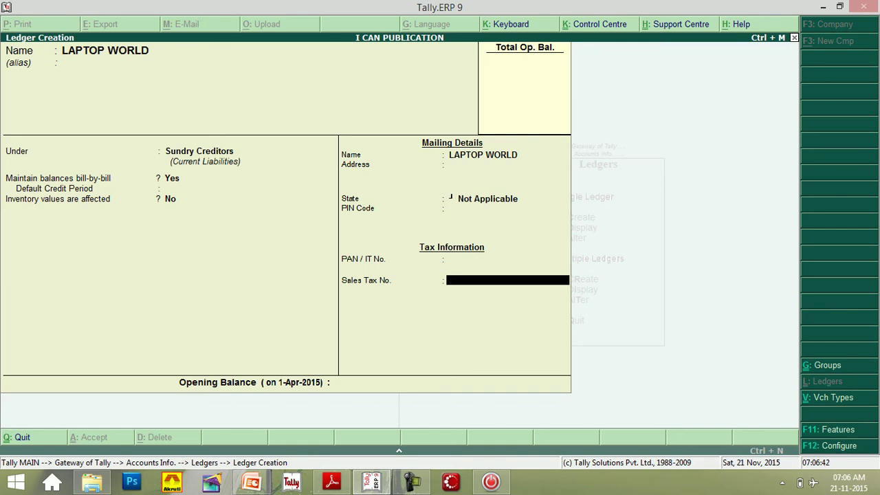
pyautogui.press('Return')
pyautogui.press('Return')
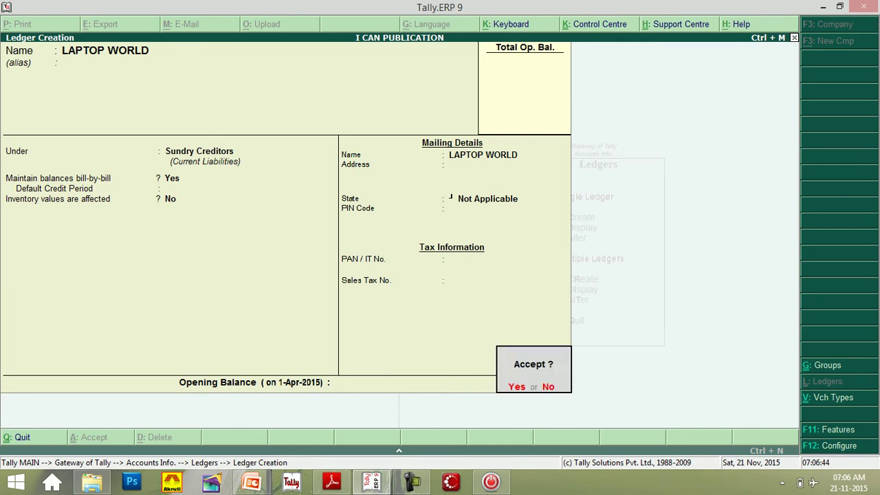
pyautogui.press('Return')
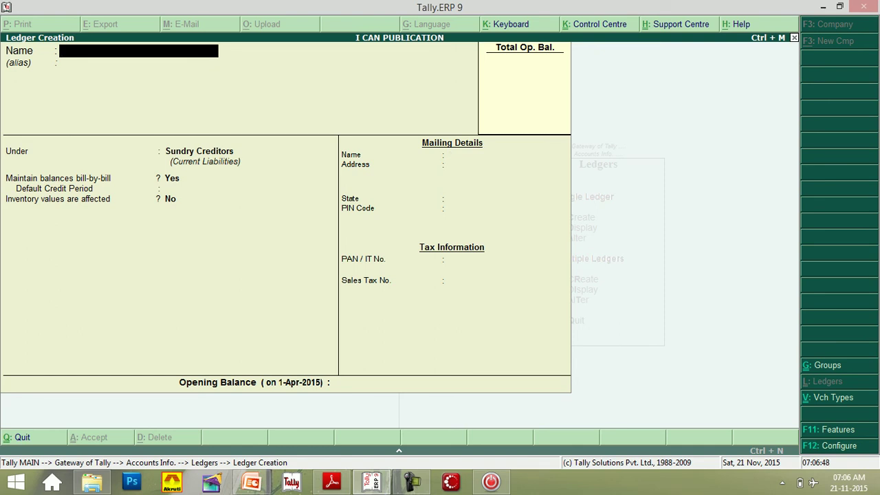
pyautogui.press('Escape')
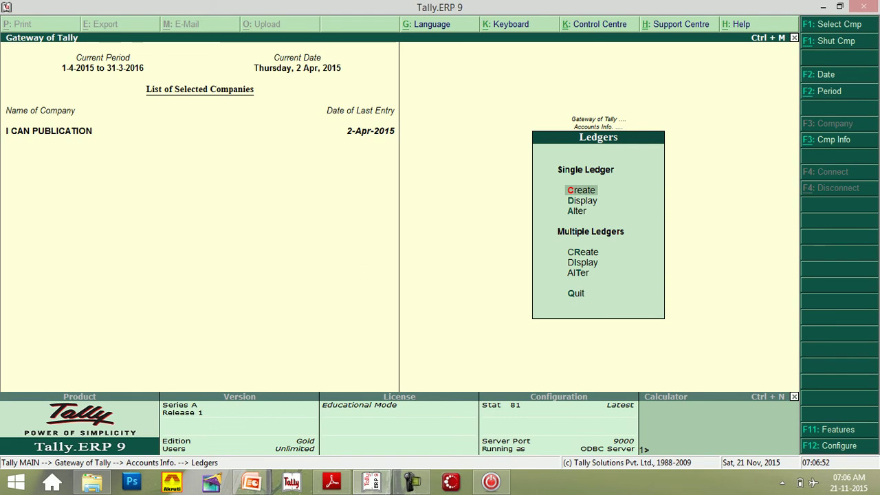
pyautogui.press('Escape')
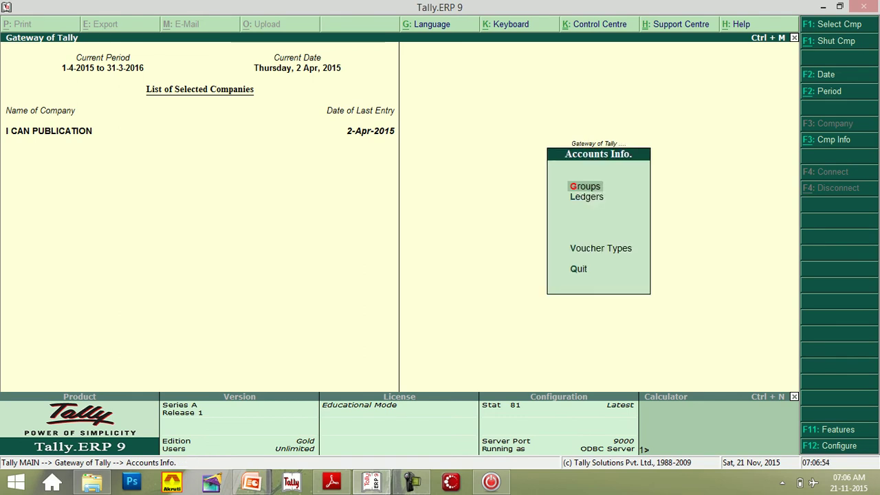
pyautogui.press('Escape')
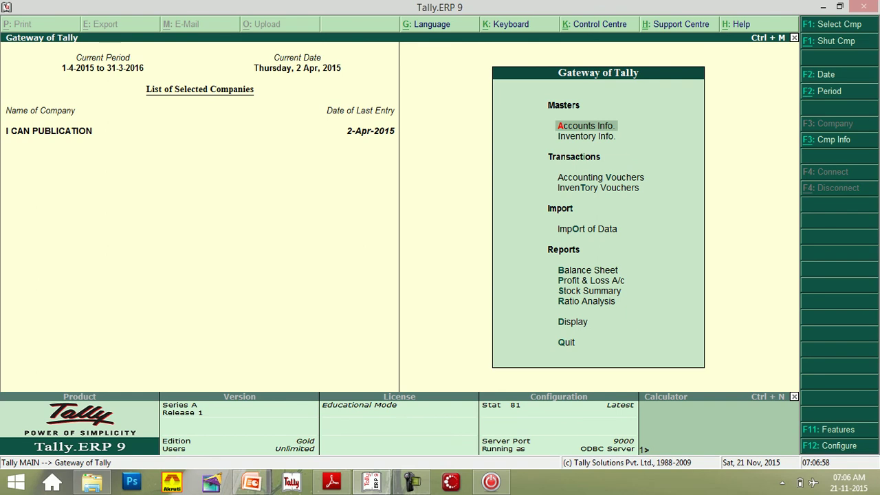
# Step: Start a Purchase Order inventory voucher dated 2-Apr-2015 with LAPTOP WORLD as the party account
pyautogui.press('t')
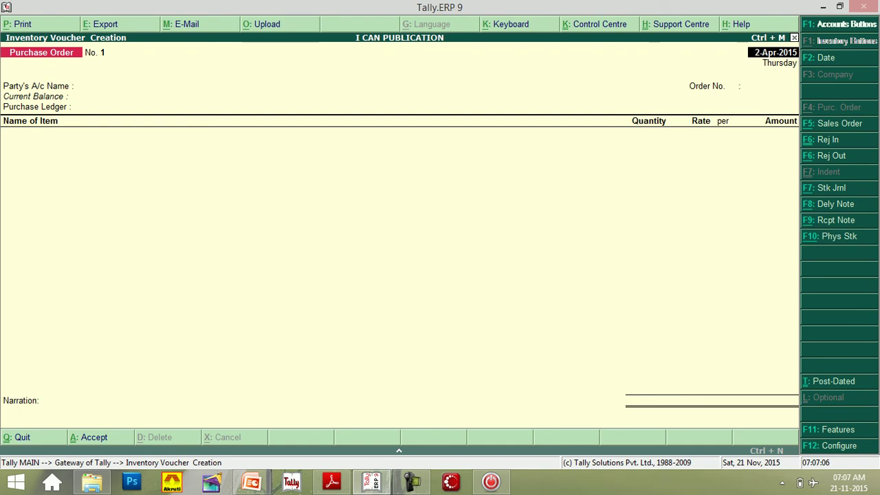
pyautogui.press('Return')
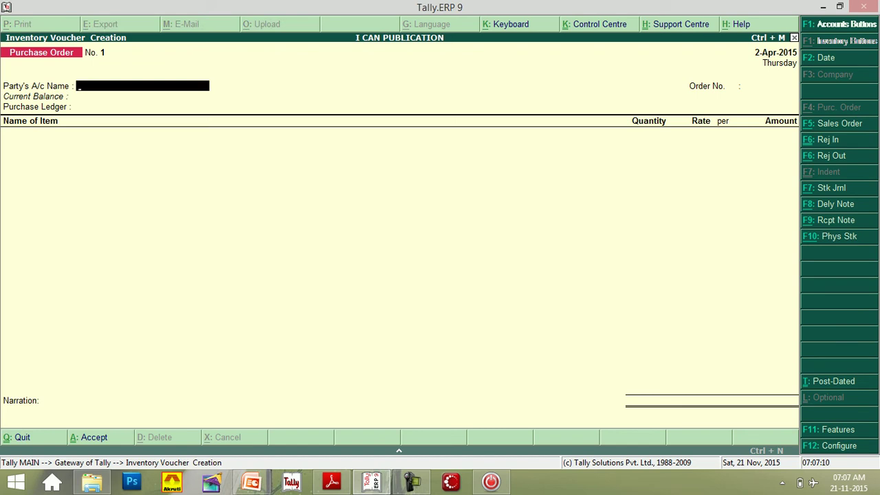
pyautogui.write('L')
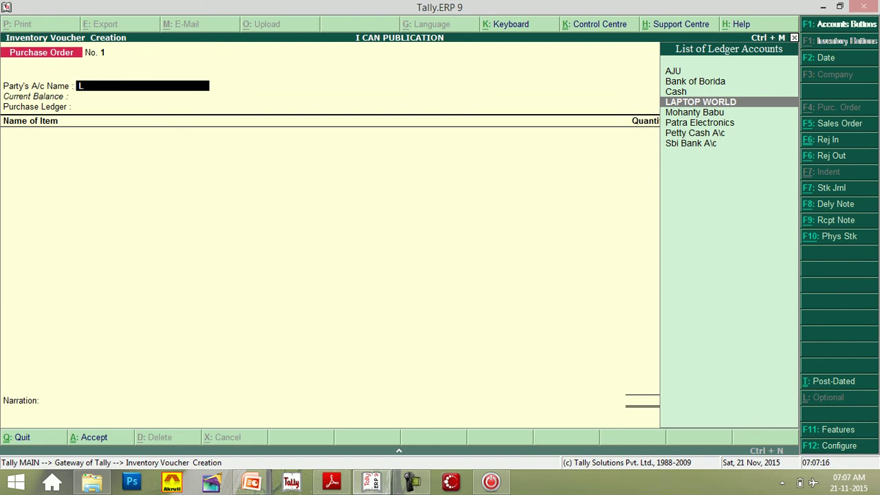
pyautogui.press('Return')
# Step: Accept the party details with LAPTOP WORLD as supplier and leave the address, tax, order and receipt fields blank
pyautogui.press('Return')
pyautogui.press('Return')
pyautogui.press('Return')
pyautogui.press('Return')
pyautogui.press('Return')
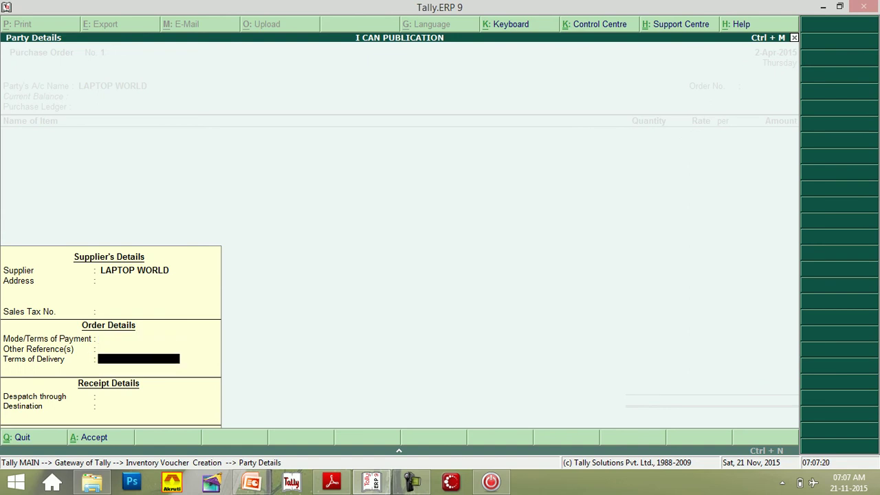
pyautogui.press('Return')
pyautogui.press('Return')
pyautogui.press('Return')
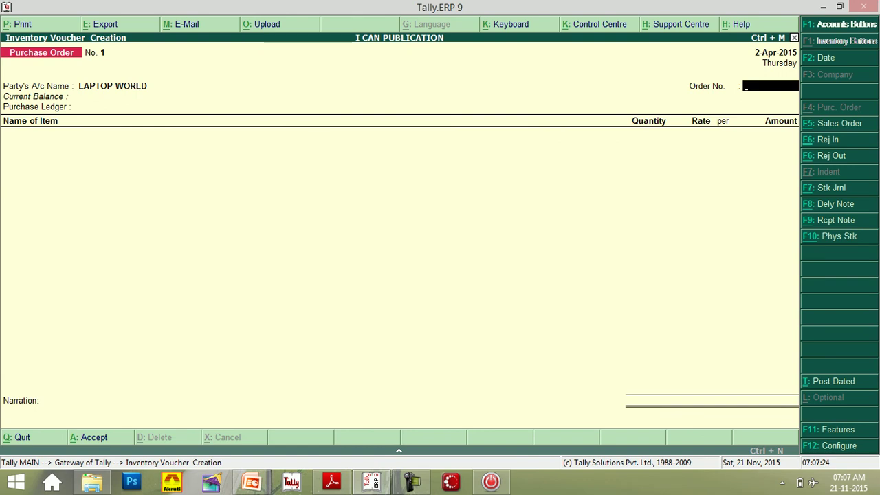
# Step: Enter the order number of the purchase order and select Purchage as its purchase ledger
pyautogui.write('1')
pyautogui.press('Return')
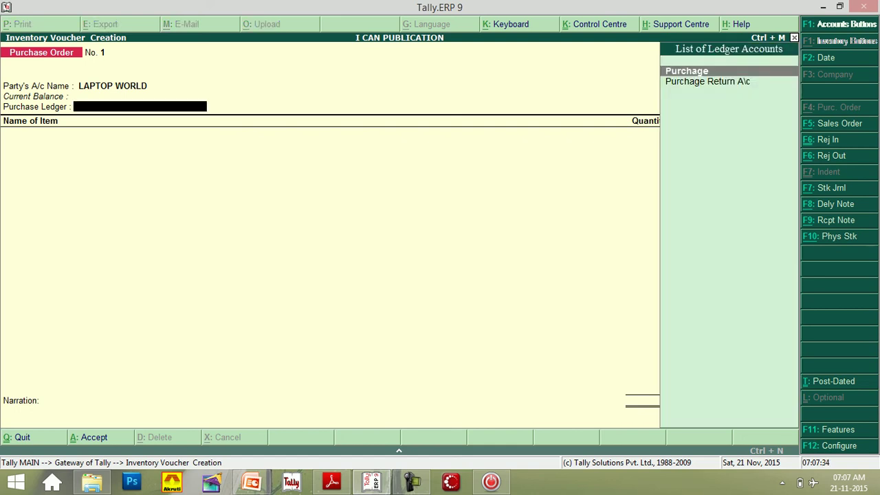
pyautogui.press('Return')
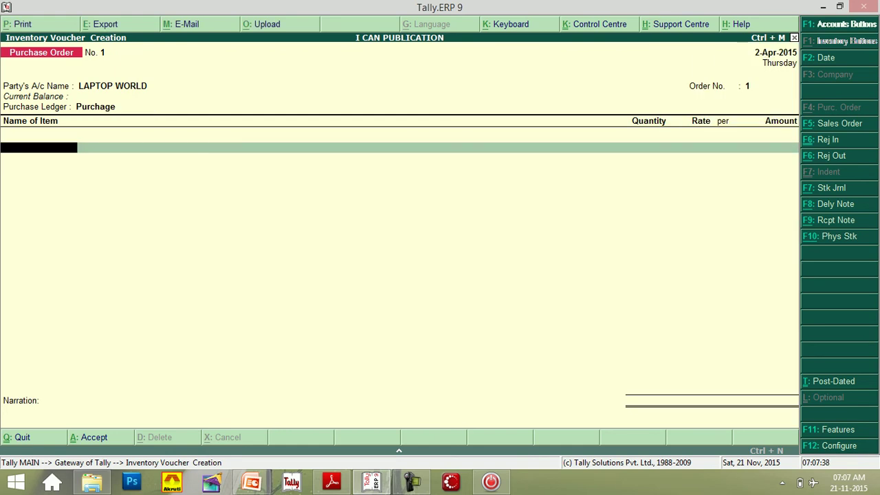
# Step: Add LENOVO G 50 30 to the purchase order, due 2-Apr-2015, godown Any, with 5 pcs at a rate of 25,000
pyautogui.write('L')
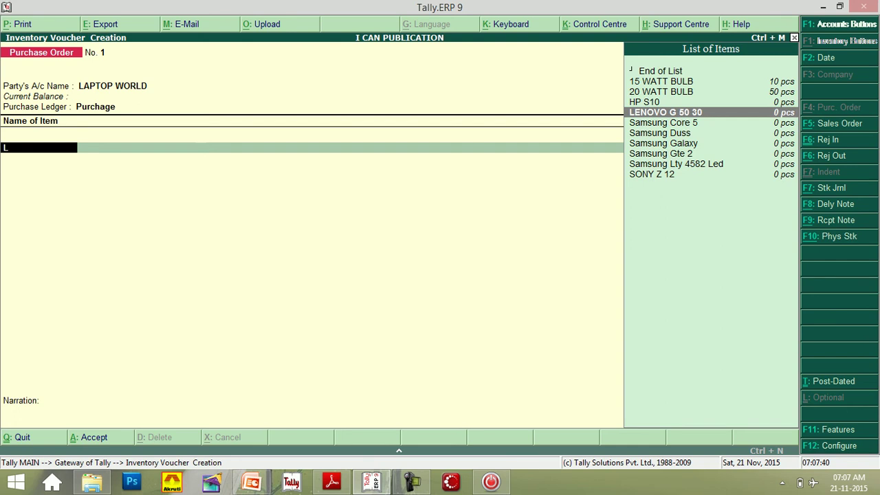
pyautogui.press('Return')
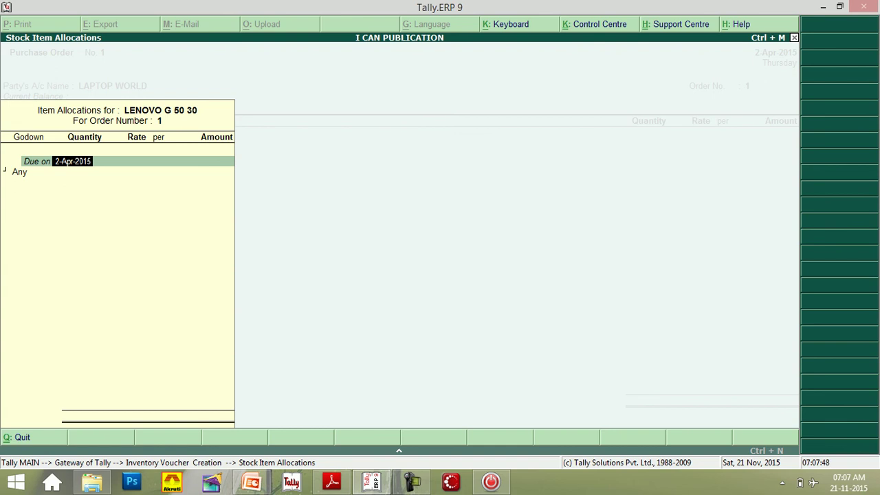
pyautogui.press('Return')
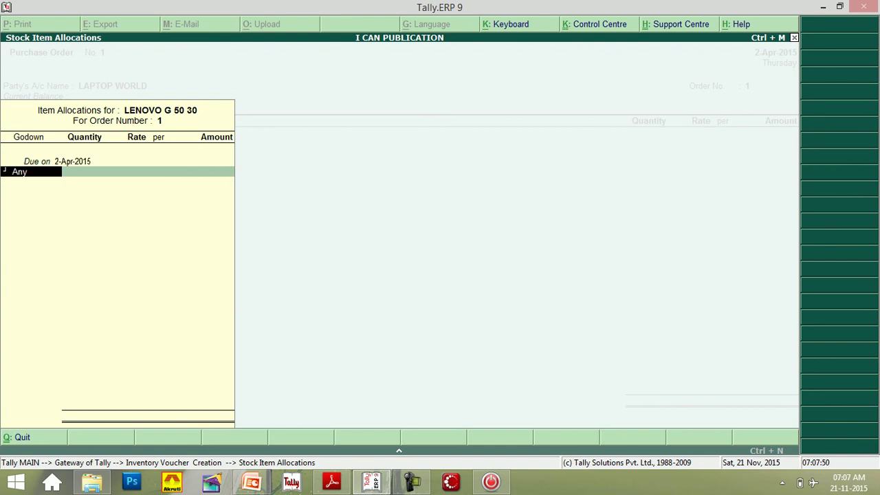
pyautogui.press('Return')
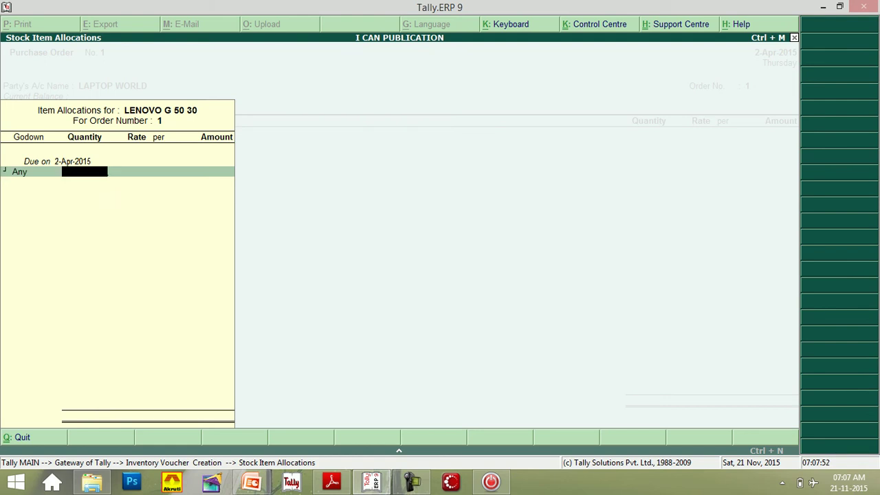
pyautogui.write('5')
pyautogui.press('Return')
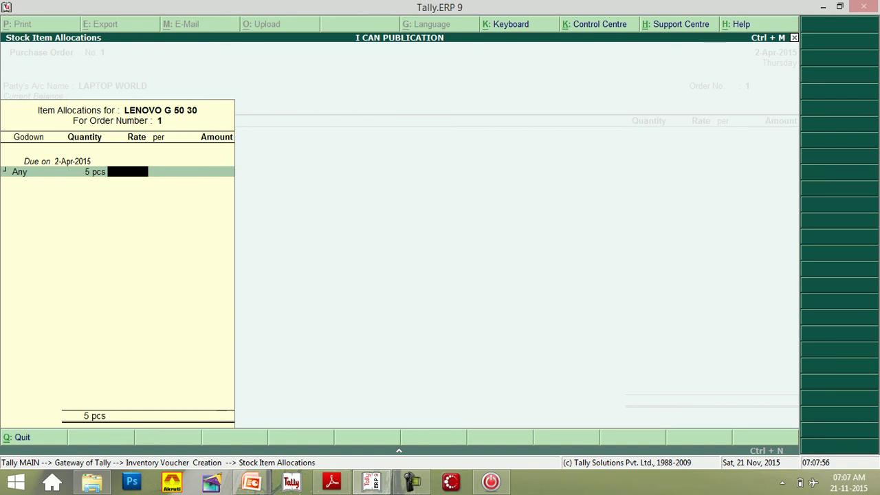
pyautogui.write('25000')
pyautogui.press('Return')
pyautogui.press('Return')
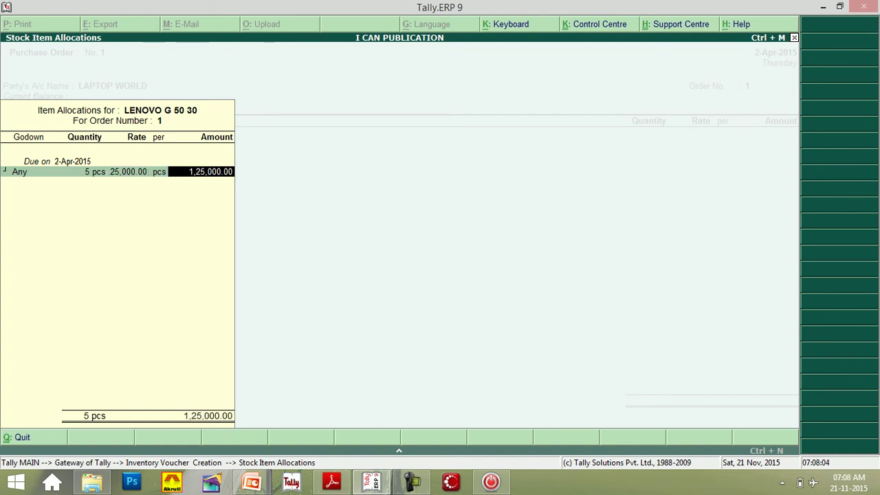
pyautogui.press('Return')
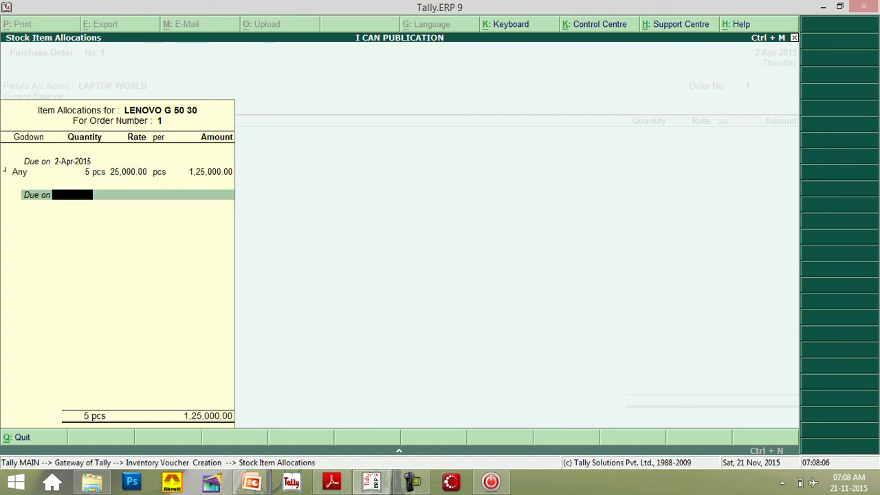
pyautogui.press('Return')
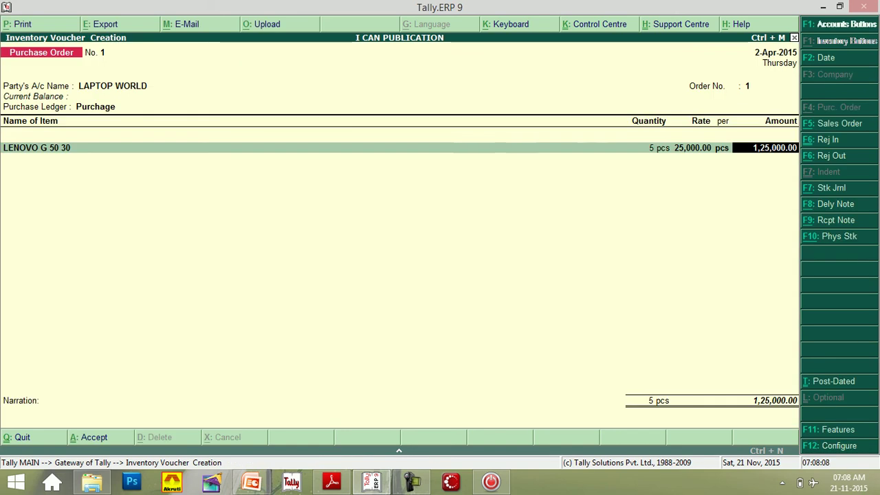
pyautogui.press('Return')
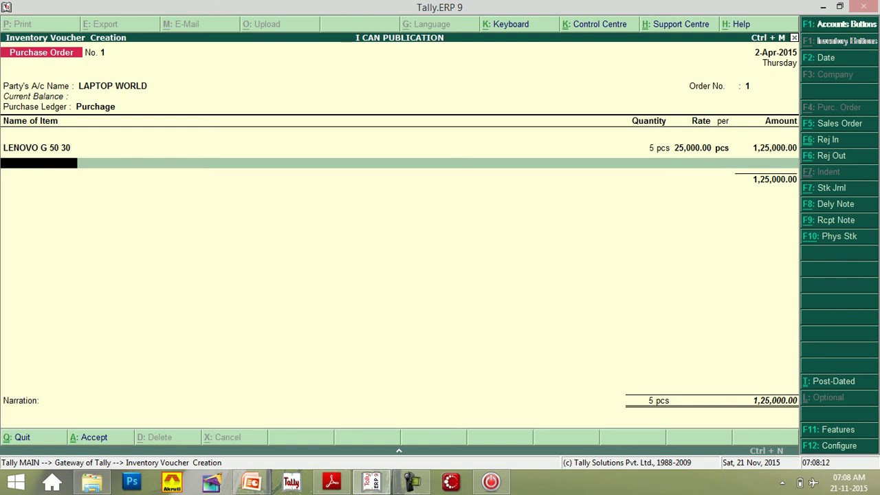
# Step: Add HP S10 to the purchase order, due 2-Apr-2015, godown Any, with 5 pcs at a rate of 24,000
pyautogui.write('H')
pyautogui.press('Return')
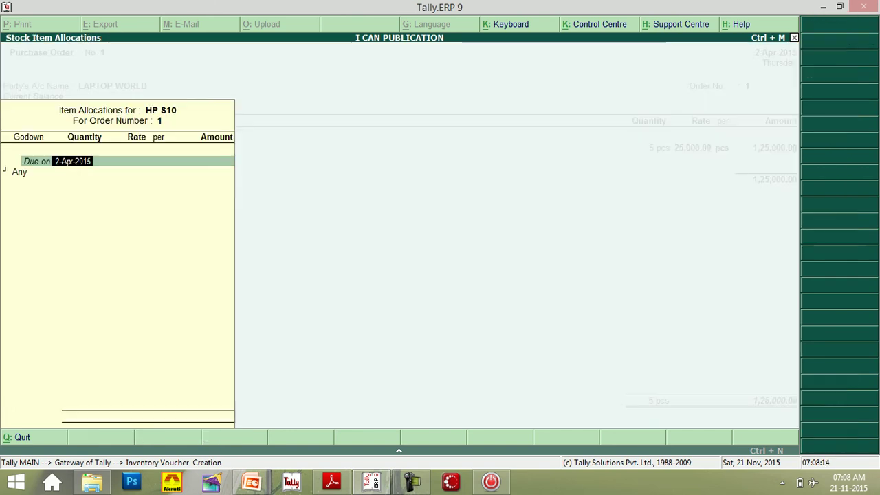
pyautogui.press('Return')
pyautogui.press('Return')
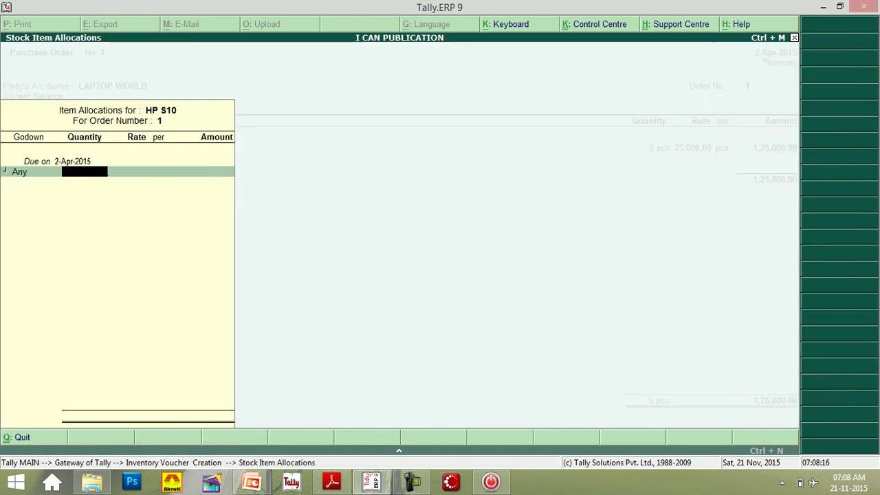
pyautogui.write('5')
pyautogui.press('Return')
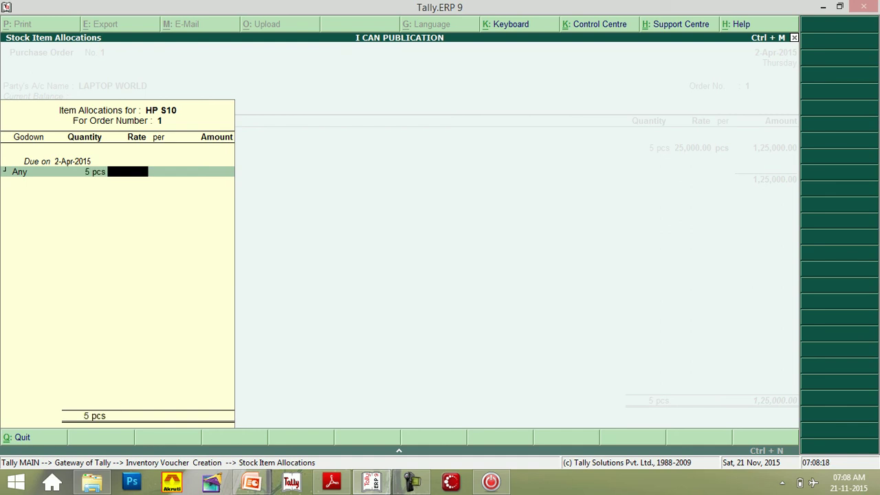
pyautogui.write('24000')
pyautogui.press('Return')
pyautogui.press('Return')
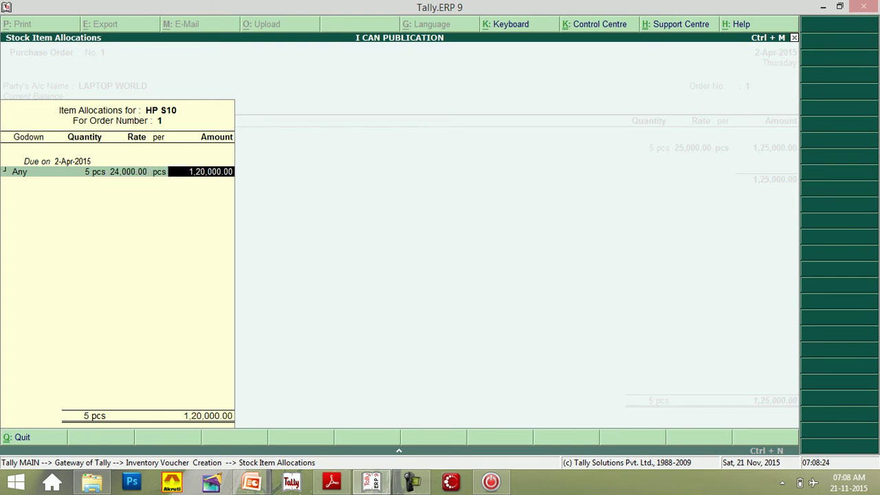
pyautogui.press('Return')
pyautogui.press('Return')
pyautogui.press('Return')
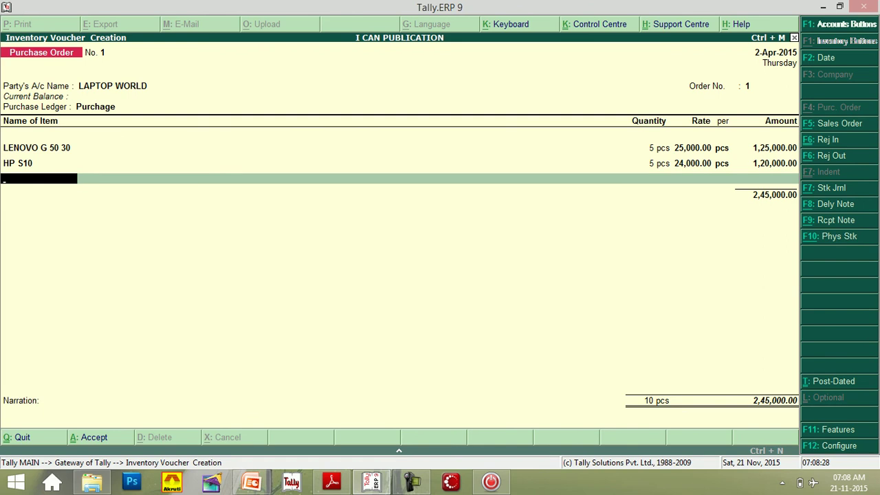
# Step: Add SONY Z 12 to the purchase order, due 2-Apr-2015, godown Any, with 5 pcs at a rate of 26,000
pyautogui.write('S')
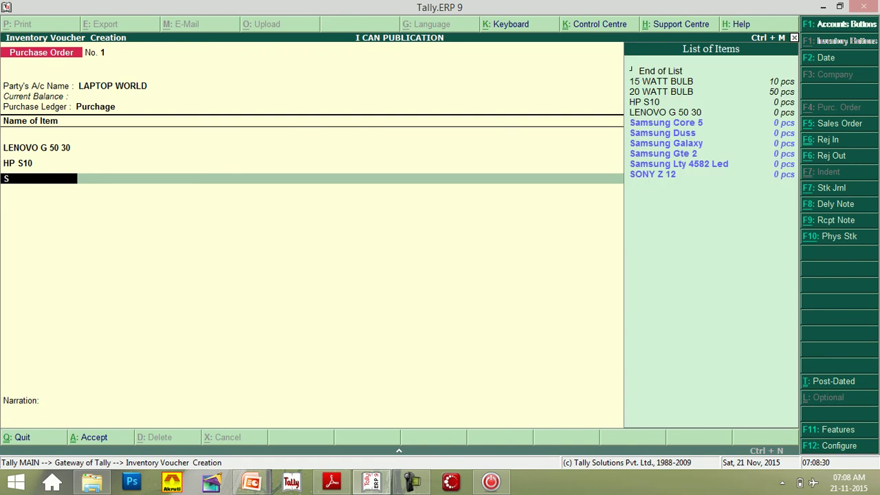
pyautogui.press('Down')
pyautogui.press('Down')
pyautogui.press('Down')
pyautogui.press('Down')
pyautogui.press('Down')
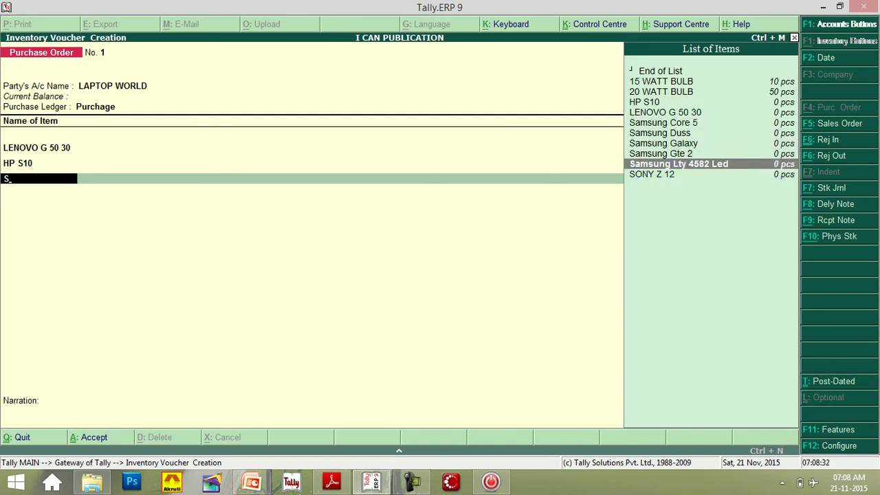
pyautogui.press('Down')
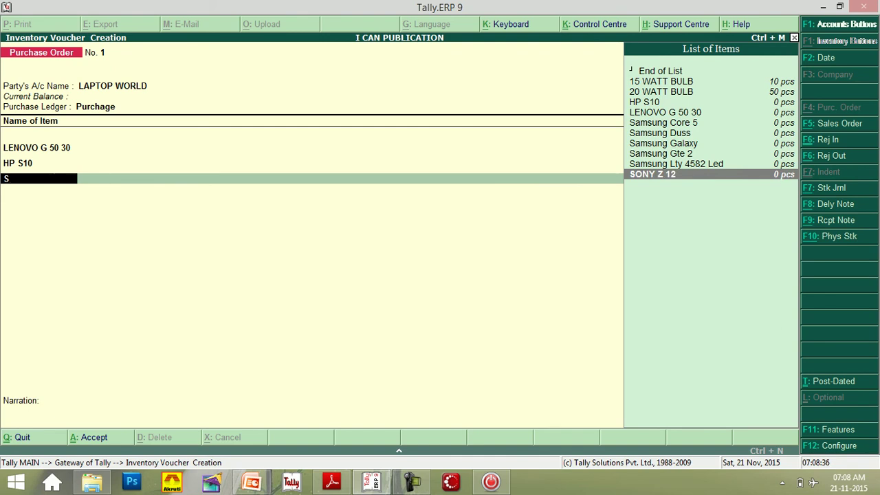
pyautogui.press('Return')
pyautogui.press('Return')
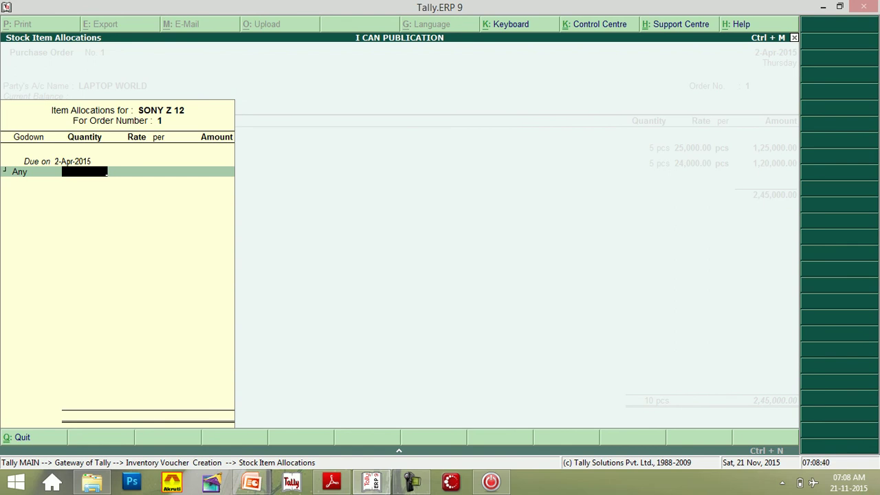
pyautogui.write('5')
pyautogui.press('Return')
pyautogui.write('26,0')
pyautogui.write('000')
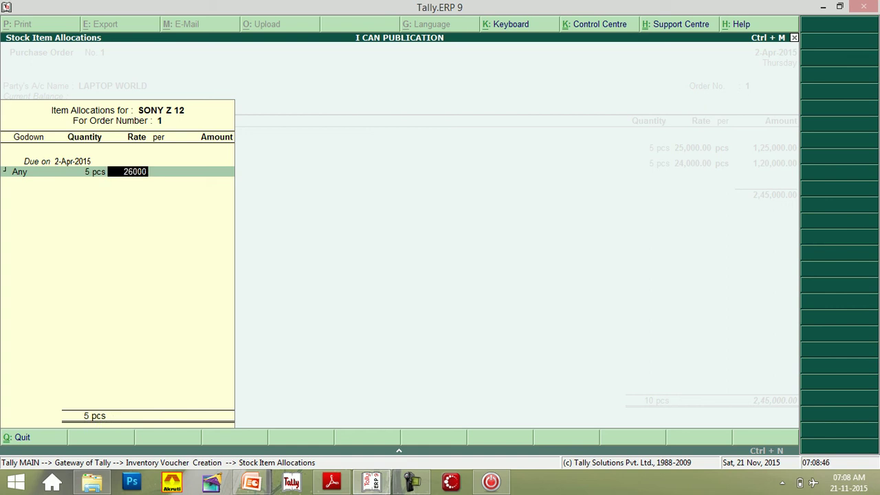
pyautogui.press('Return')
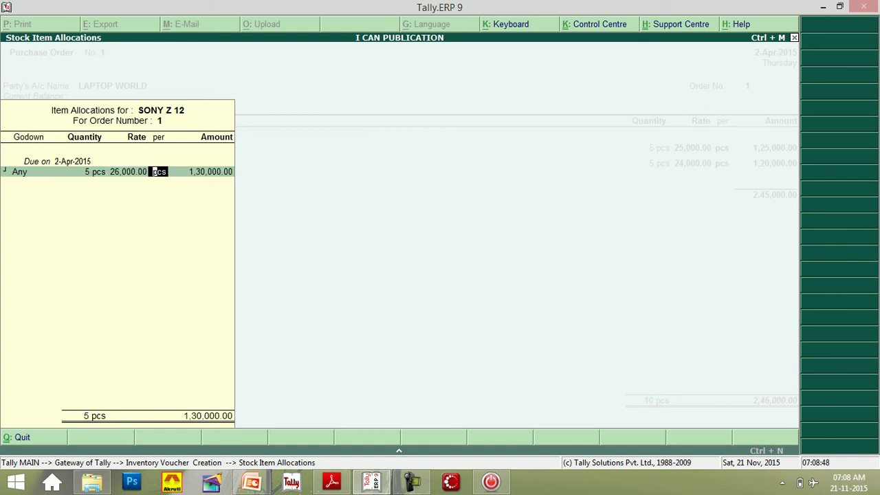
pyautogui.press('Return')
pyautogui.press('Return')
pyautogui.press('Return')
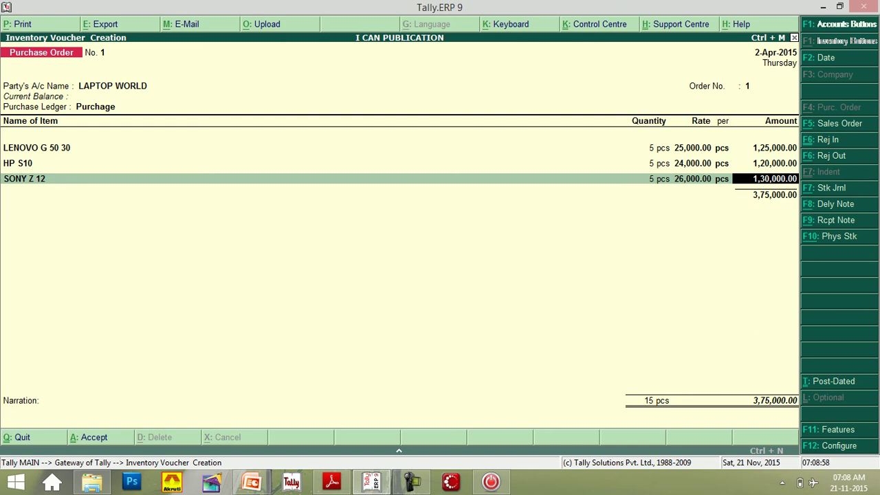
# Step: End the item list, leave the narration blank and save the purchase order
pyautogui.press('Return')
pyautogui.press('Return')
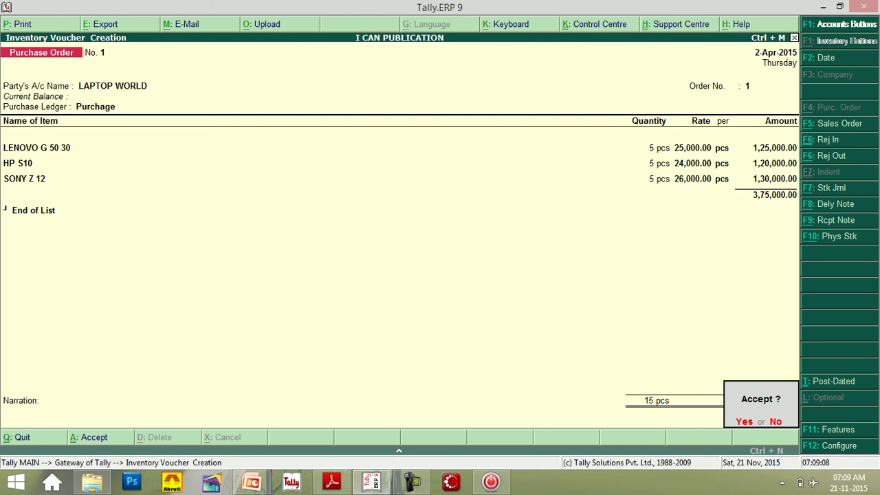
pyautogui.press('Return')
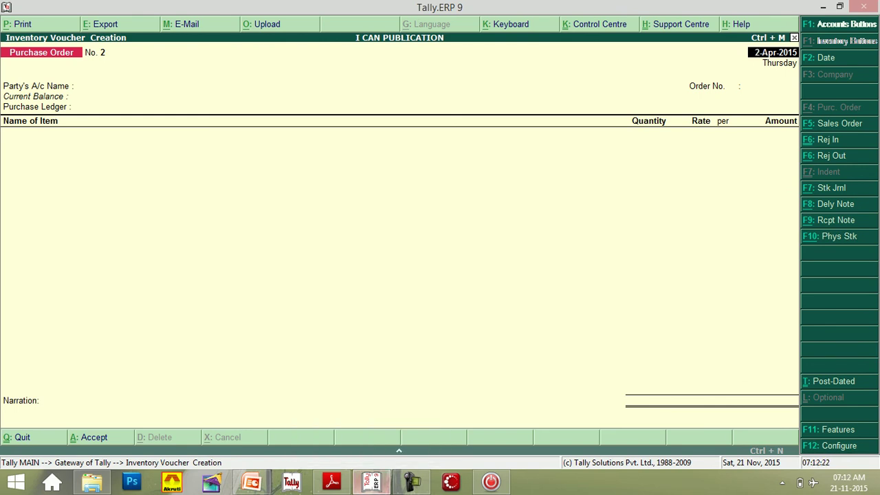
# Step: Start a Receipt Note voucher dated 2-Apr-2015 with a blank reference and LAPTOP WORLD as the party account
pyautogui.moveTo(371, 481)
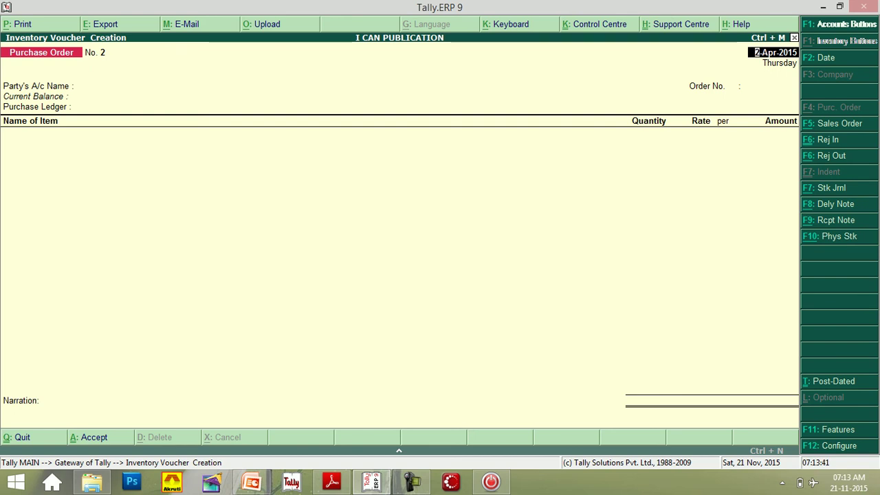
pyautogui.press('F9')
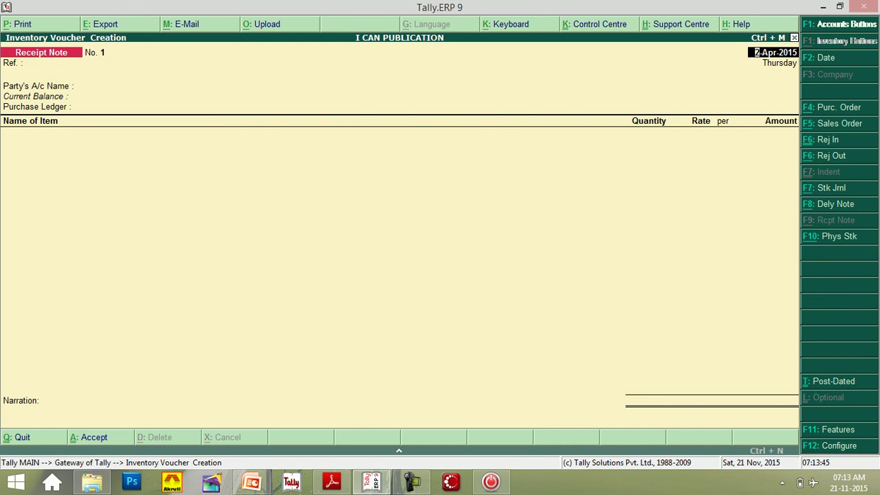
pyautogui.press('Return')
pyautogui.press('Return')
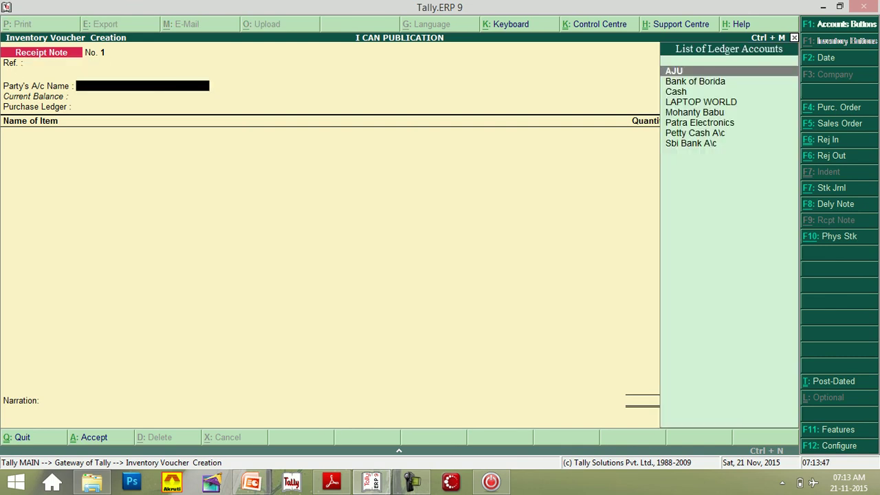
pyautogui.press('Down')
pyautogui.press('Down')
pyautogui.press('Down')
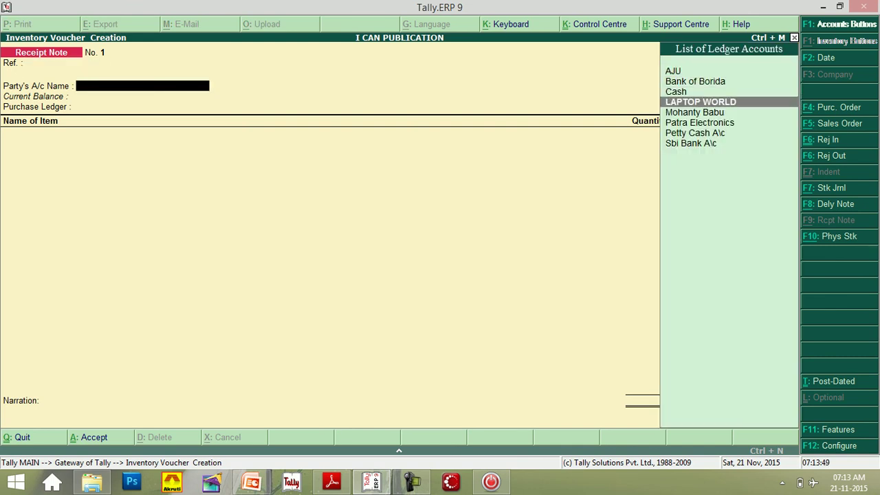
pyautogui.press('Return')
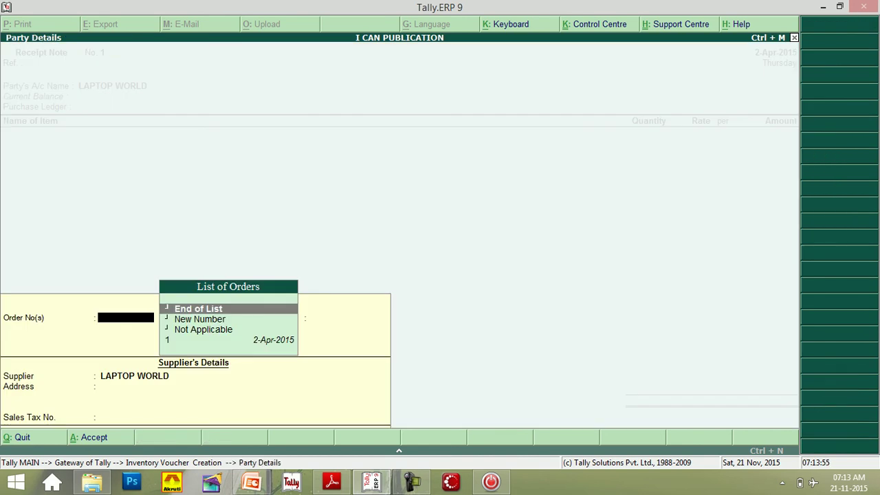
# Step: Link the receipt note to the LAPTOP WORLD order dated 2-Apr-2015, keeping the supplier details and the Purchage ledger
pyautogui.press('Down')
pyautogui.press('Down')
pyautogui.press('Down')
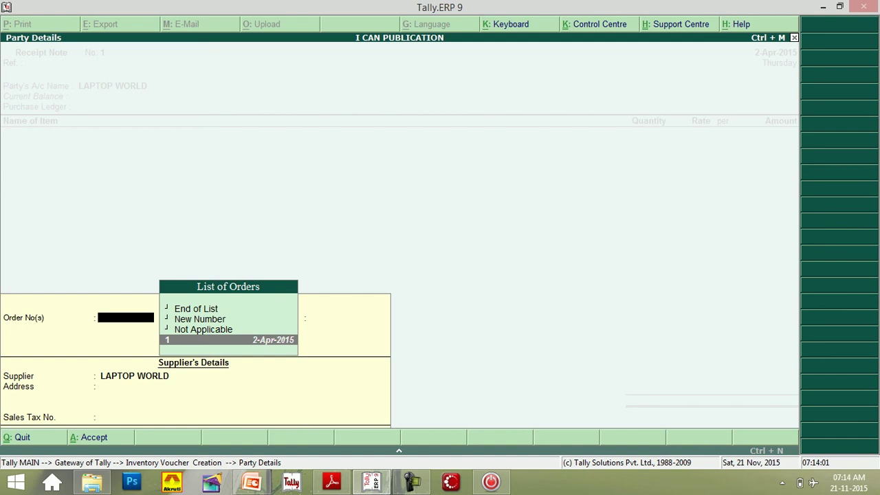
pyautogui.press('Return')
pyautogui.press('Return')
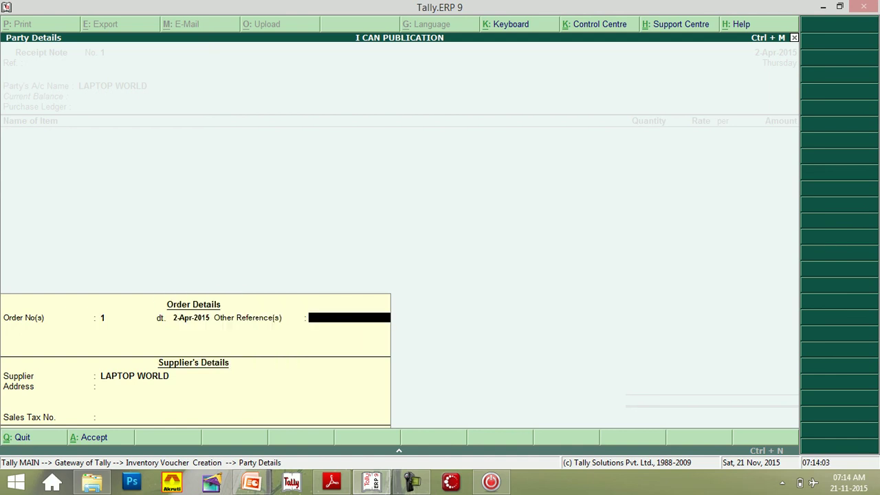
pyautogui.press('Return')
pyautogui.press('Return')
pyautogui.press('Return')
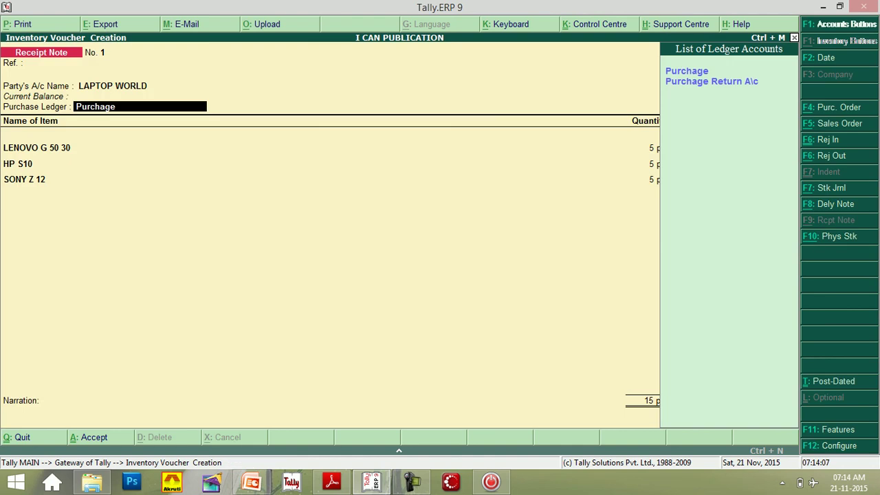
pyautogui.press('Return')
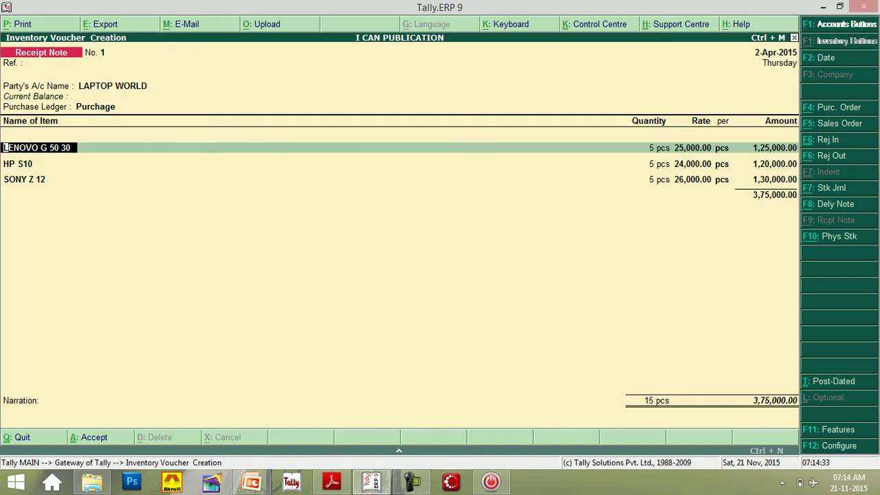
# Step: Accept the LENOVO G 50 30 and HP S10 allocations against the order at 5 pcs each, with Bbsr Godown for HP S10
pyautogui.press('Return')
pyautogui.press('Return')
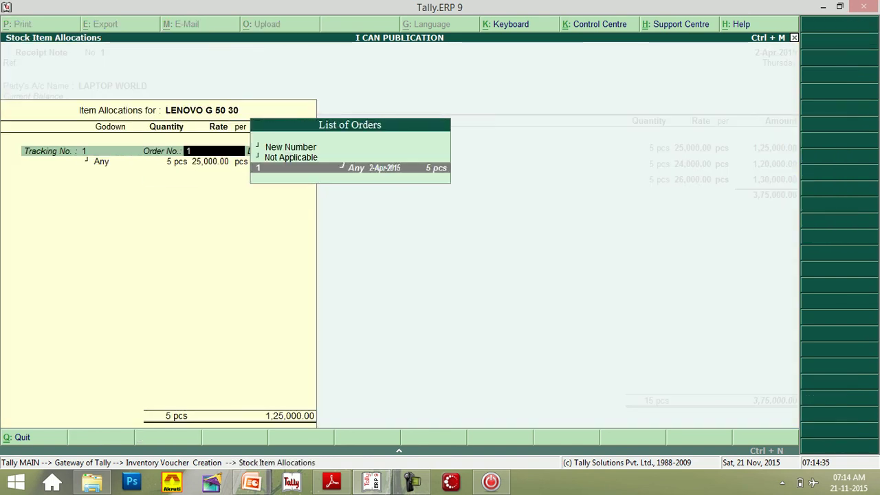
pyautogui.press('Return')
pyautogui.press('Return')
pyautogui.press('Return')
pyautogui.press('Return')
pyautogui.press('Return')
pyautogui.press('Return')
pyautogui.press('Return')
pyautogui.press('Return')
pyautogui.press('Return')
pyautogui.press('Return')
pyautogui.press('Return')
pyautogui.press('Return')
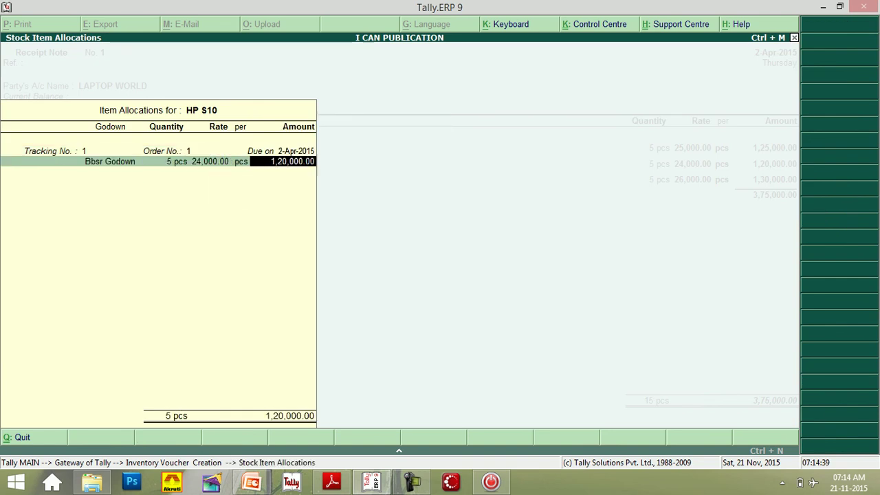
pyautogui.press('Return')
pyautogui.press('Return')
# Step: Accept the SONY Z 12 allocation in the receipt note with 5 pcs at a rate of 26,000
pyautogui.press('Return')
pyautogui.press('Return')
pyautogui.press('Return')
pyautogui.press('Return')
pyautogui.press('Return')
pyautogui.press('Return')
pyautogui.press('Return')
pyautogui.press('Return')
pyautogui.press('Return')
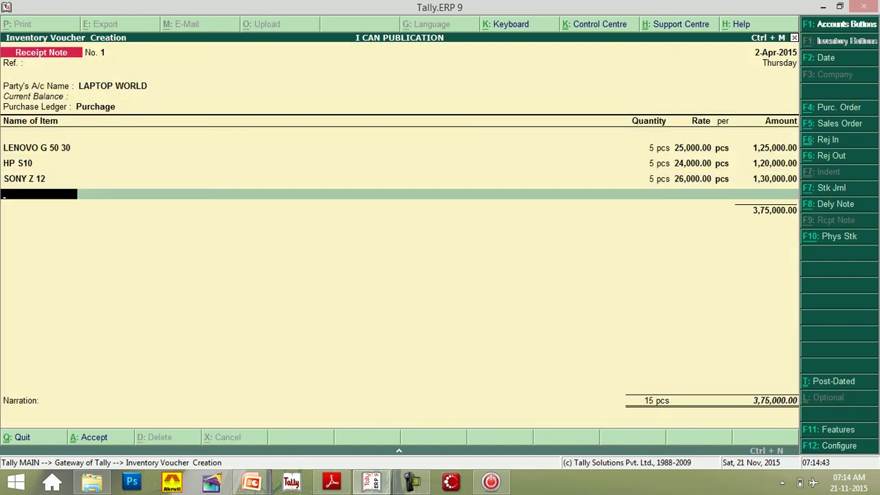
# Step: End the receipt note's item list, leave the narration blank, save the voucher and leave receipt note entry
pyautogui.press('Return')
pyautogui.press('Return')
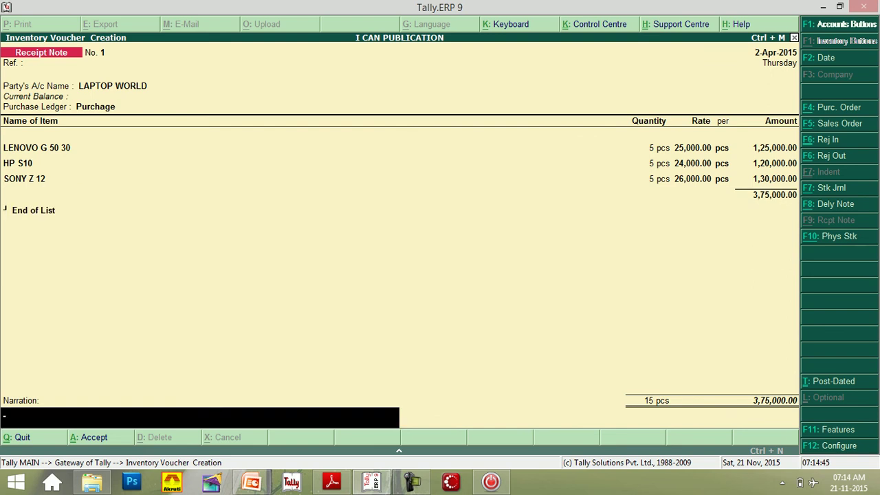
pyautogui.press('Return')
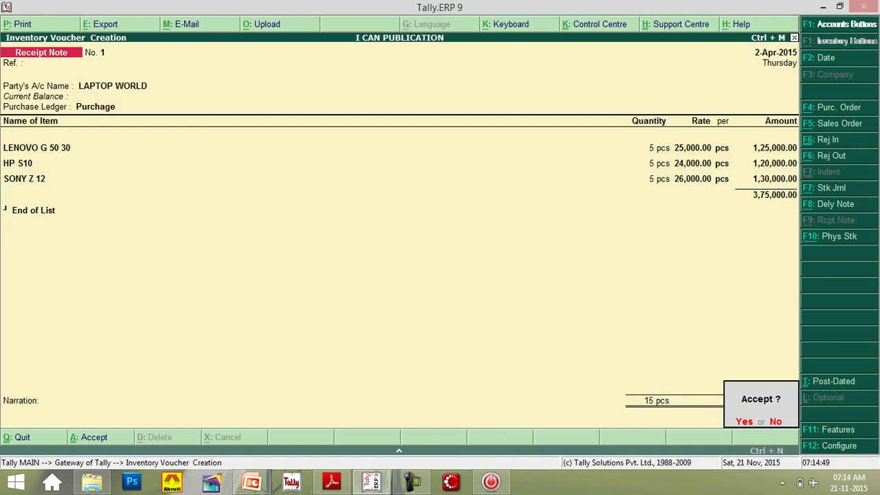
pyautogui.press('Return')
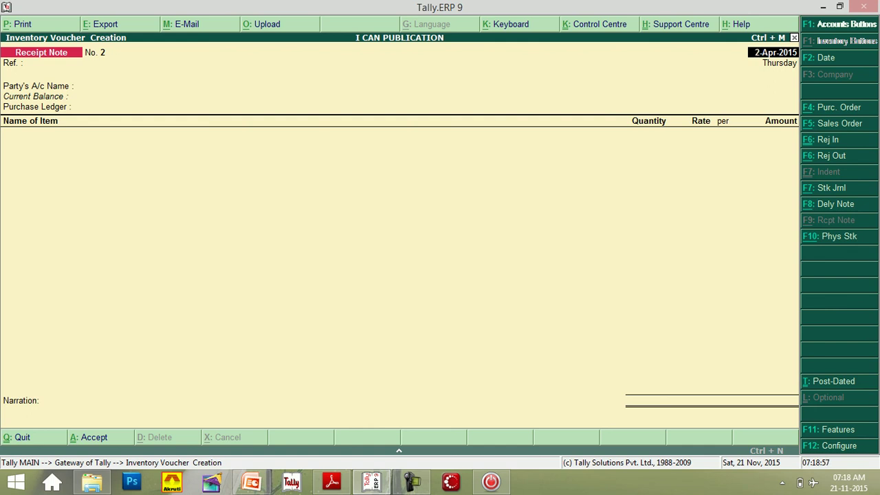
pyautogui.press('Escape')
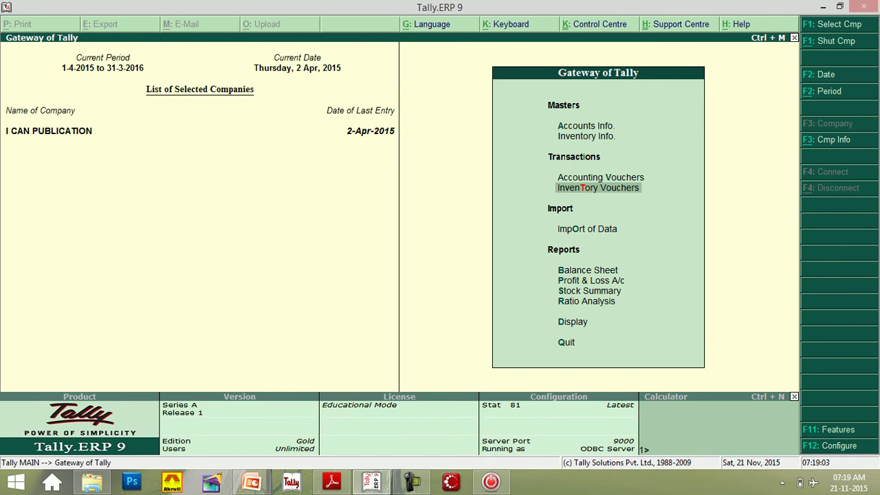
# Step: Start a Purchase voucher dated 2-Apr-2015 with a blank reference and LAPTOP WORLD as the party account
pyautogui.press('v')
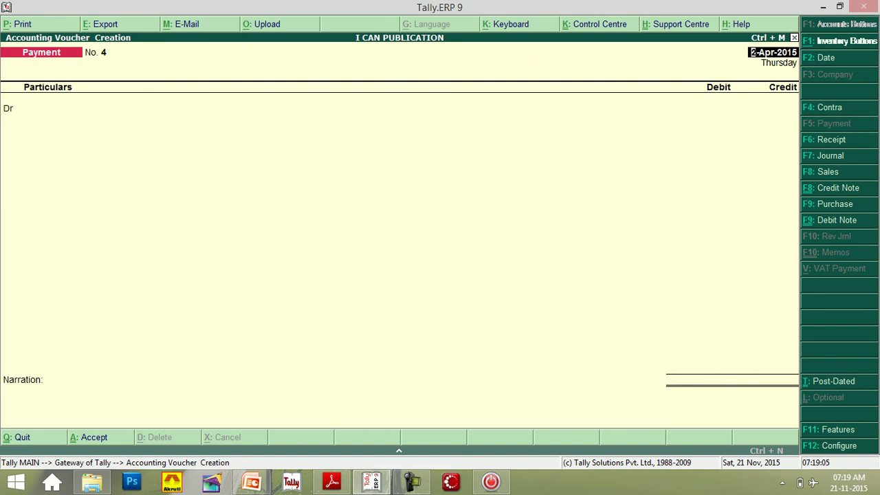
pyautogui.press('F9')
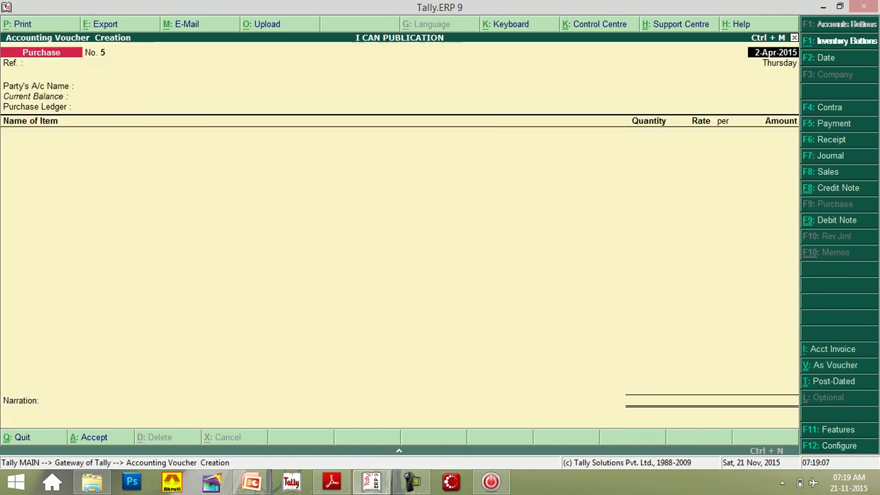
pyautogui.press('Return')
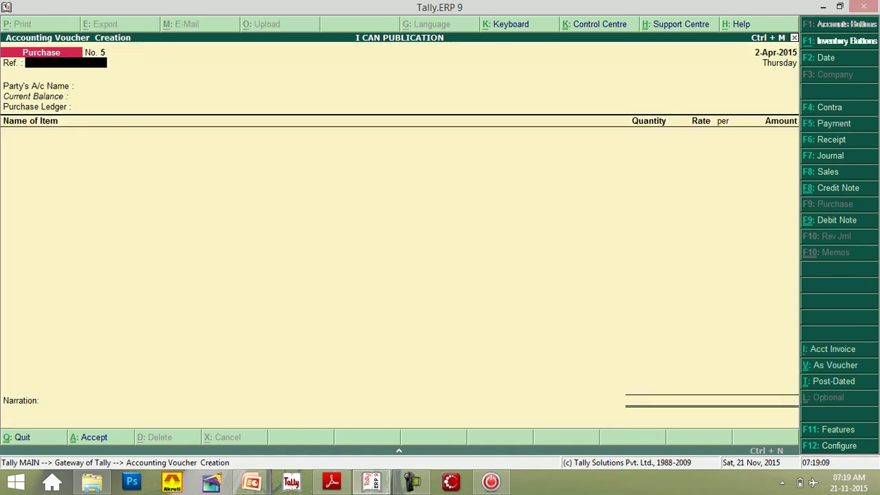
pyautogui.press('Return')
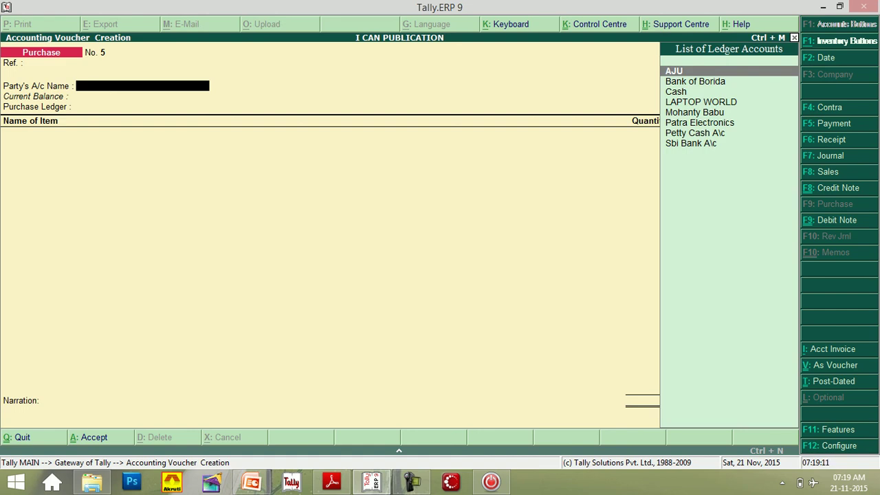
pyautogui.press('Down')
pyautogui.press('Down')
pyautogui.press('Down')
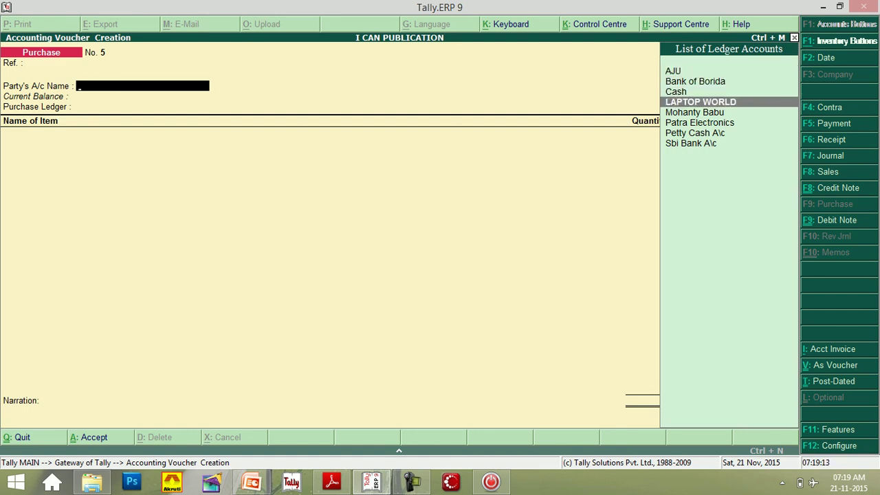
pyautogui.press('Return')
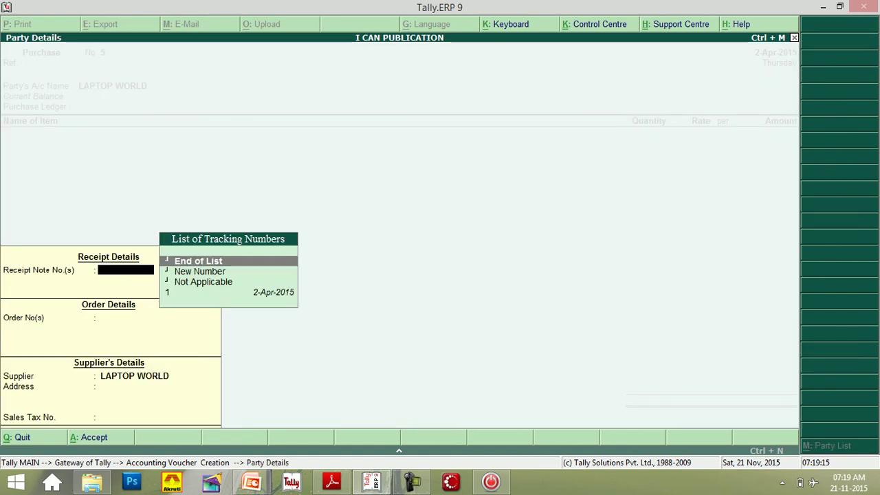
# Step: Link the purchase to receipt note 1 dated 2-Apr-2015, keeping the supplier details and the Purchage ledger
pyautogui.press('Down')
pyautogui.press('Down')
pyautogui.press('Down')
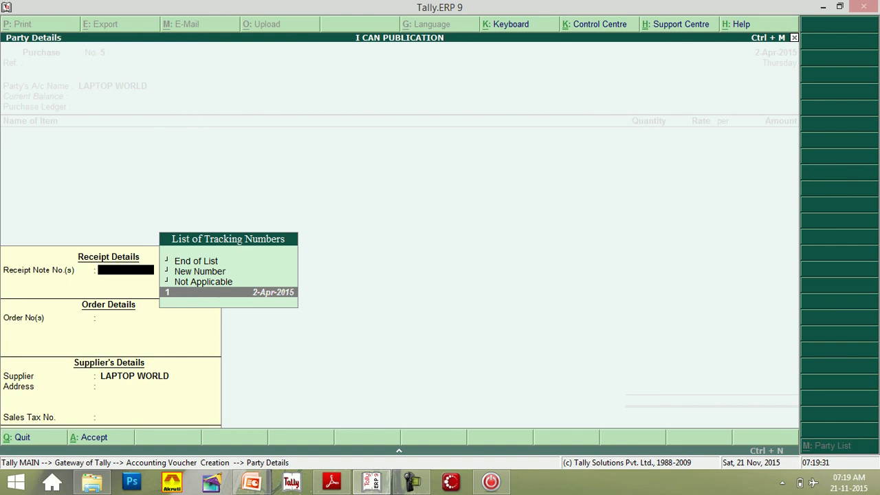
pyautogui.press('Return')
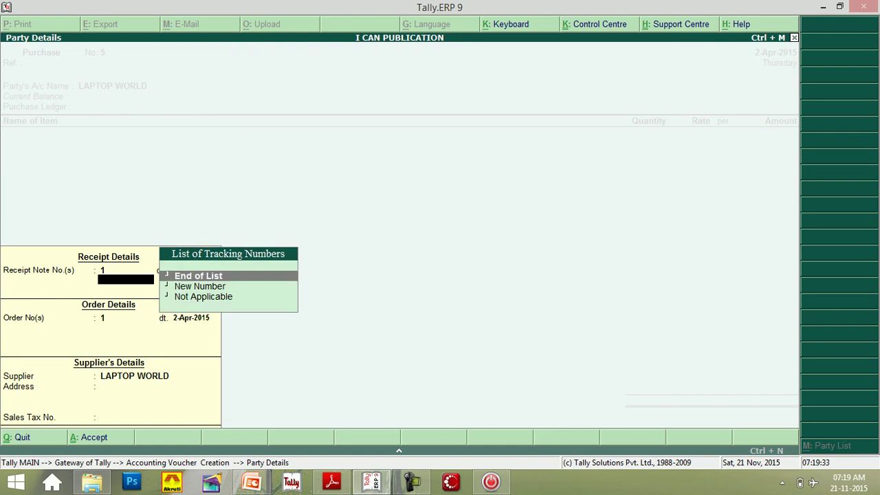
pyautogui.press('Return')
pyautogui.press('Return')
pyautogui.press('Return')
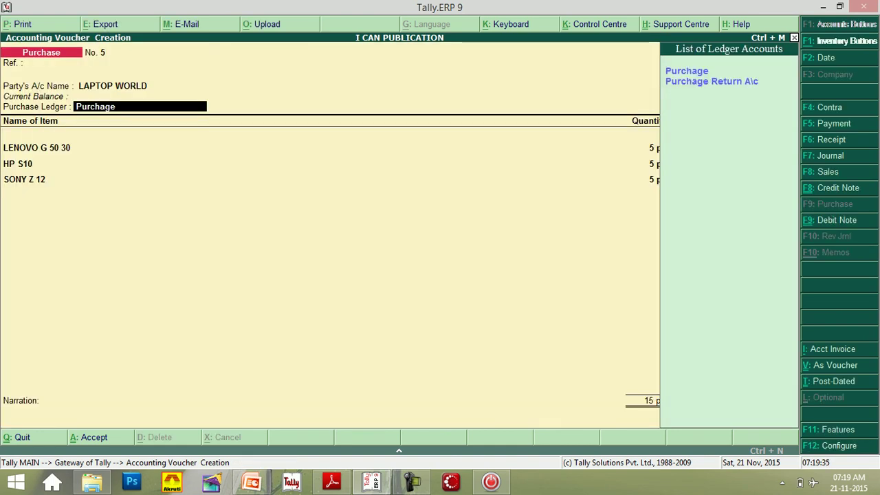
pyautogui.press('Return')
# Step: Accept the LENOVO G 50 30 allocation in the purchase with 5 pcs at 25,000 in Bbsr Godown
pyautogui.press('Return')
pyautogui.press('Return')
pyautogui.press('Return')
pyautogui.press('Return')
pyautogui.press('Return')
pyautogui.press('Return')
pyautogui.press('Return')
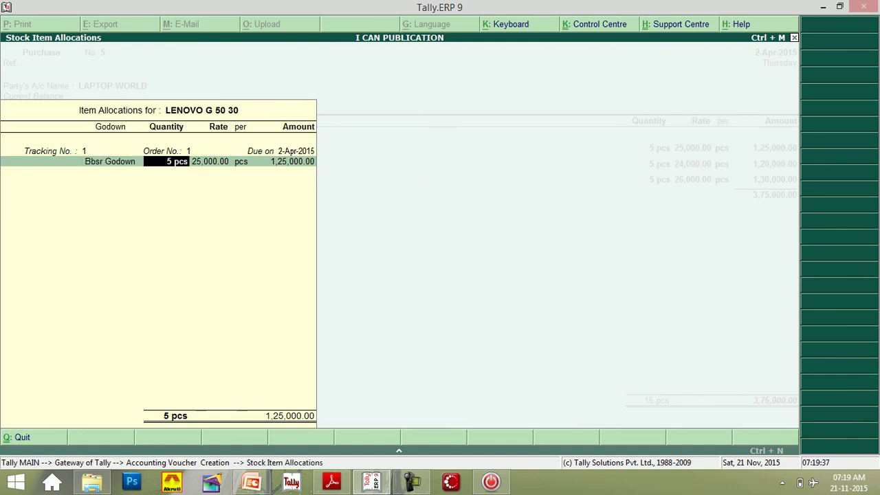
pyautogui.press('Return')
pyautogui.press('Return')
pyautogui.press('Return')
pyautogui.press('Return')
pyautogui.press('Return')
pyautogui.press('Return')
pyautogui.press('Return')
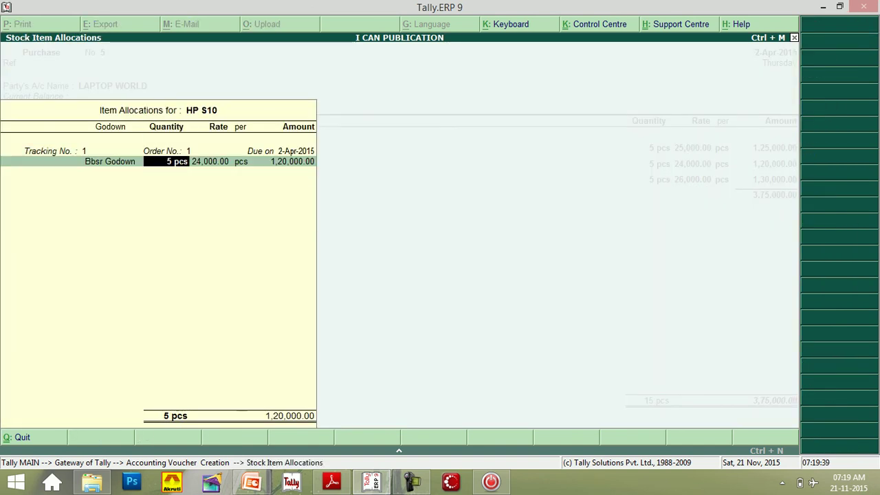
# Step: Accept the HP S10 and SONY Z 12 allocations in Bbsr Godown with 5 pcs each at 24,000 and 26,000
pyautogui.press('Return')
pyautogui.press('Return')
pyautogui.press('Return')
pyautogui.press('Return')
pyautogui.press('Return')
pyautogui.press('Return')
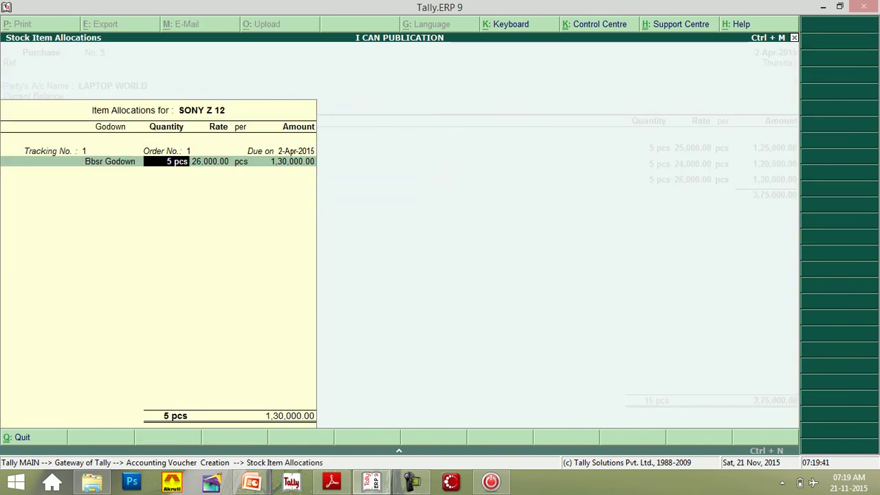
pyautogui.press('Return')
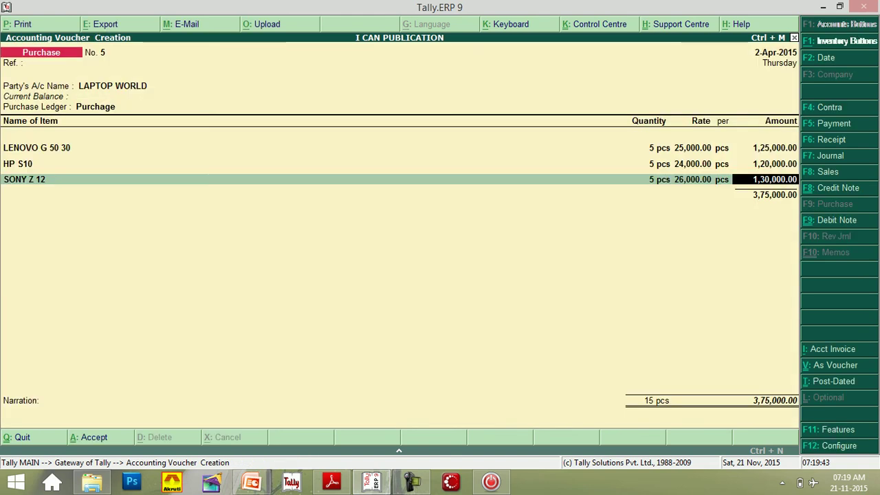
pyautogui.press('Return')
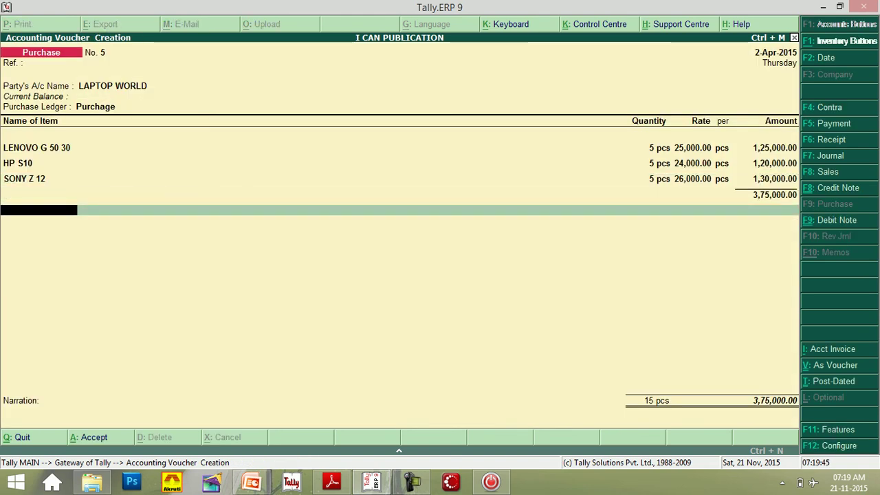
# Step: End the purchase voucher's item list, leave the narration blank and save the voucher
pyautogui.press('Return')
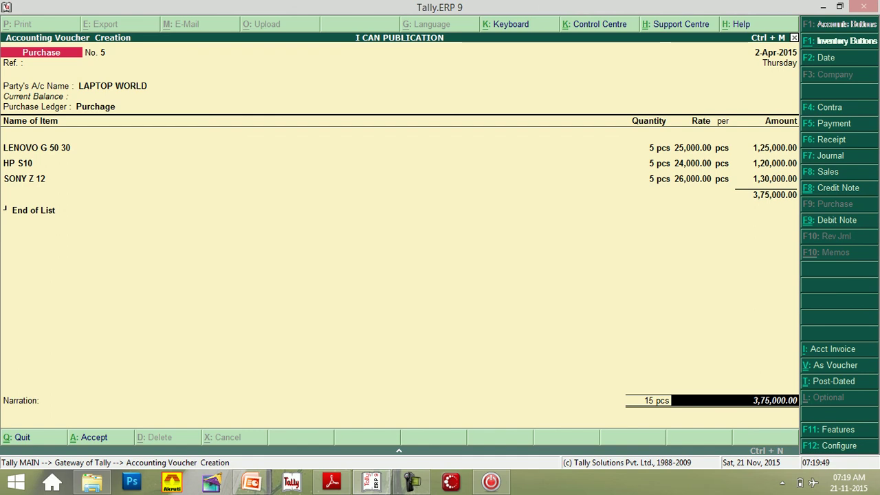
pyautogui.press('Return')
pyautogui.press('Return')
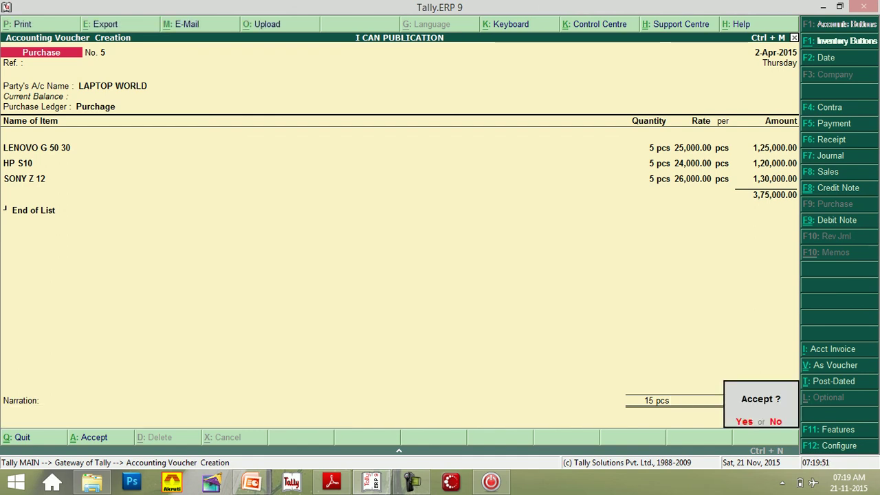
pyautogui.press('Return')
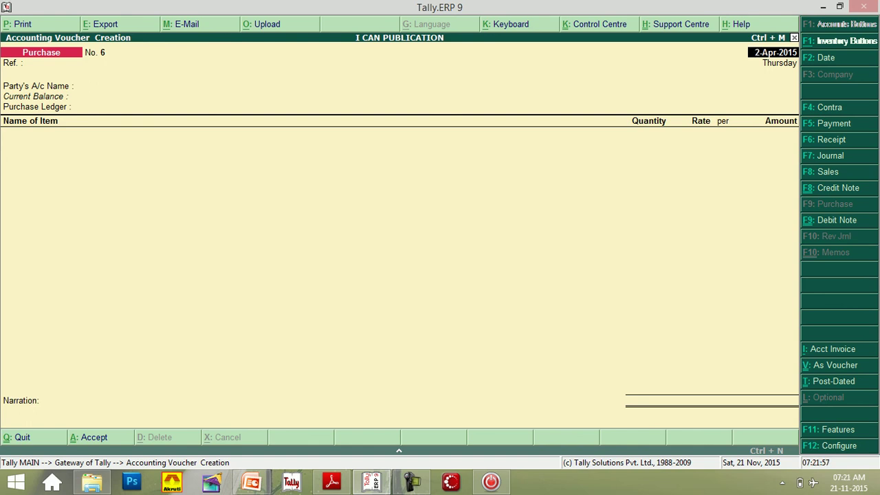
# Step: Leave purchase voucher entry and open the Display reports
pyautogui.press('Escape')
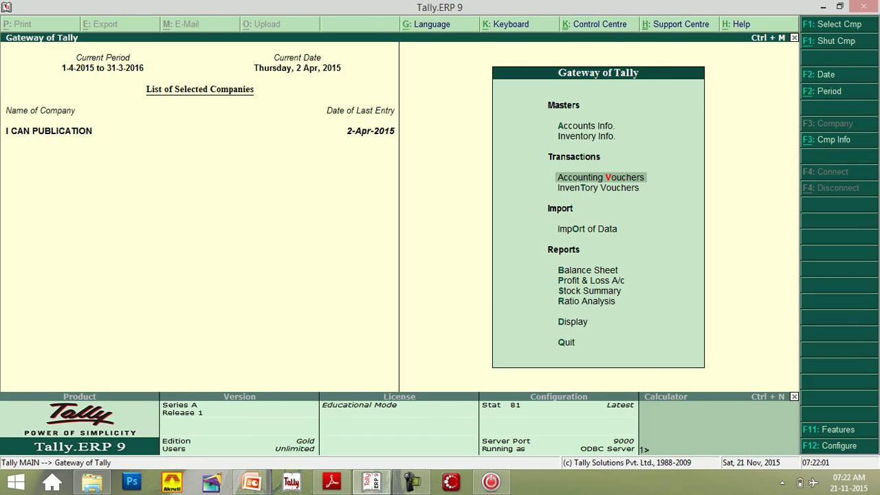
pyautogui.press('d')
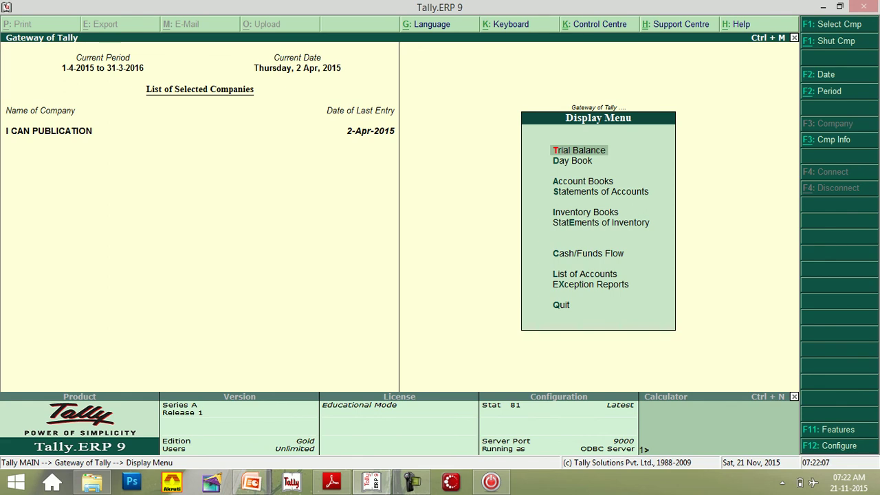
pyautogui.press('a')
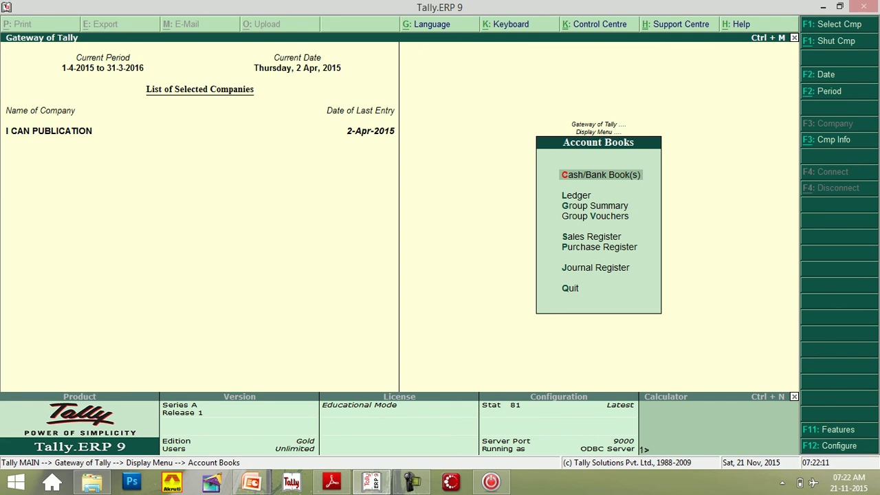
pyautogui.hotkey('alt', 'F1')
pyautogui.press('Escape')
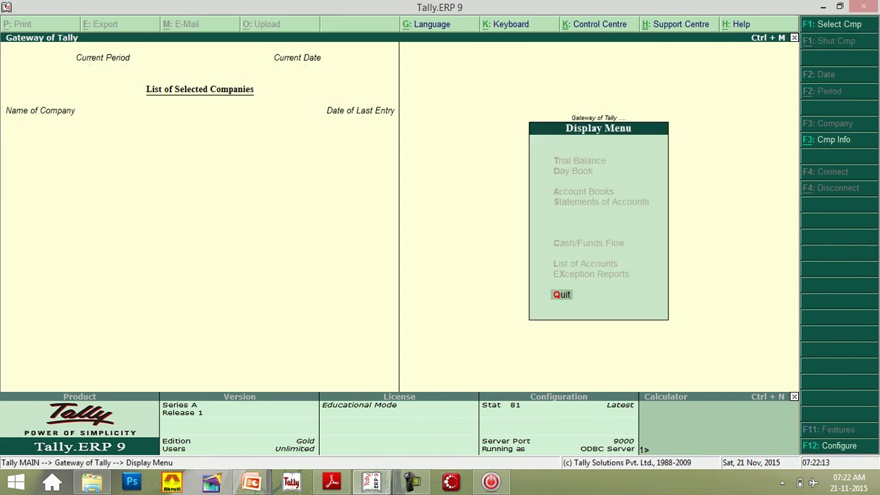
pyautogui.press('Escape')
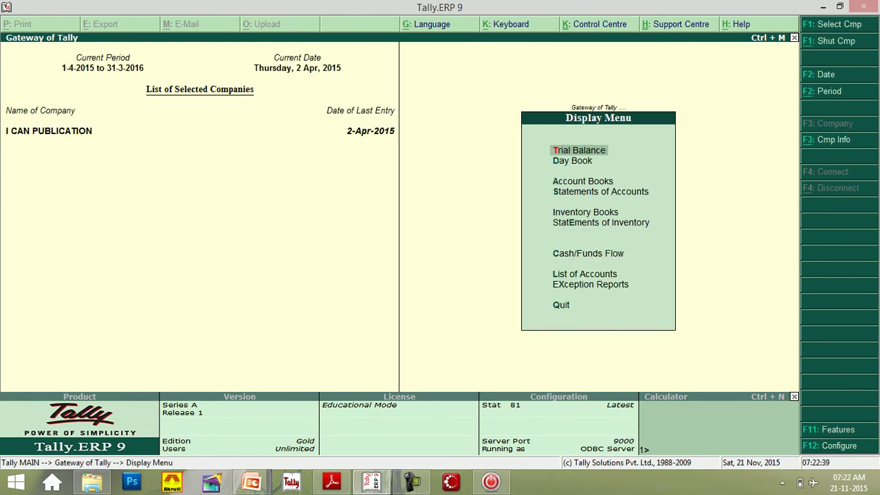
# Step: View the outstanding payables under Statements of Accounts, expand the LAPTOP WORLD bill's details, and return to the Gateway of Tally
pyautogui.press('s')
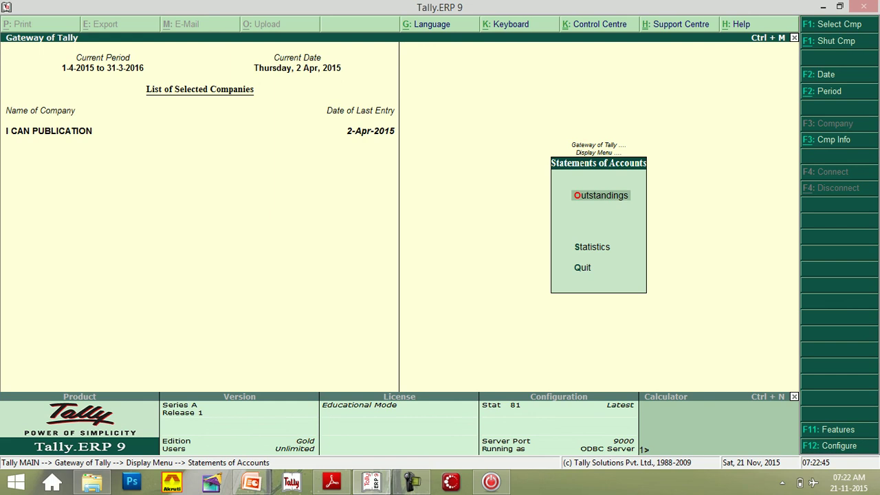
pyautogui.press('Return')
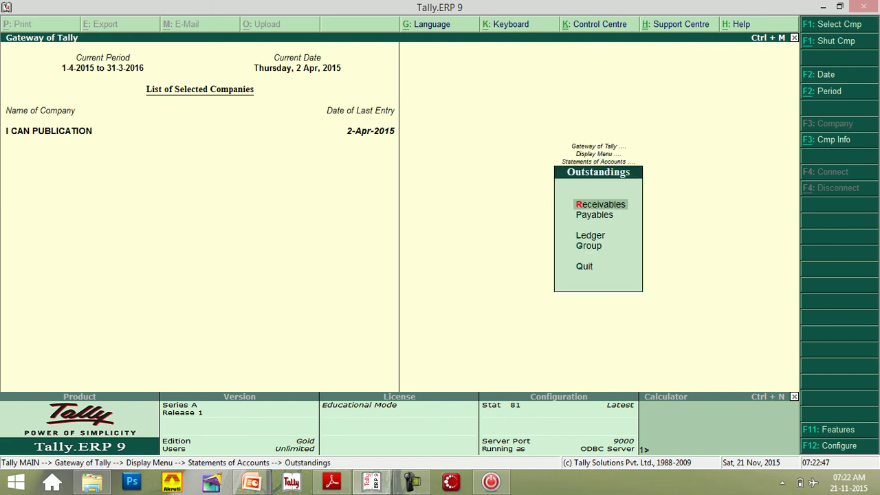
pyautogui.press('Down')
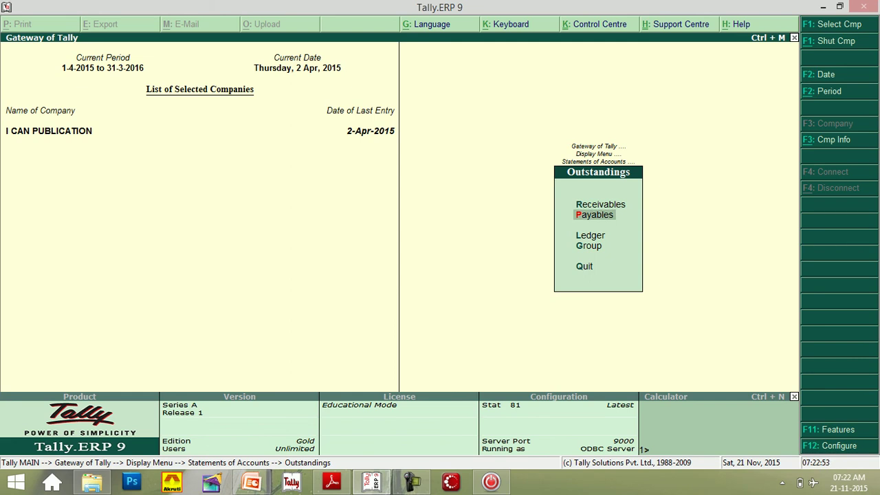
pyautogui.press('Return')
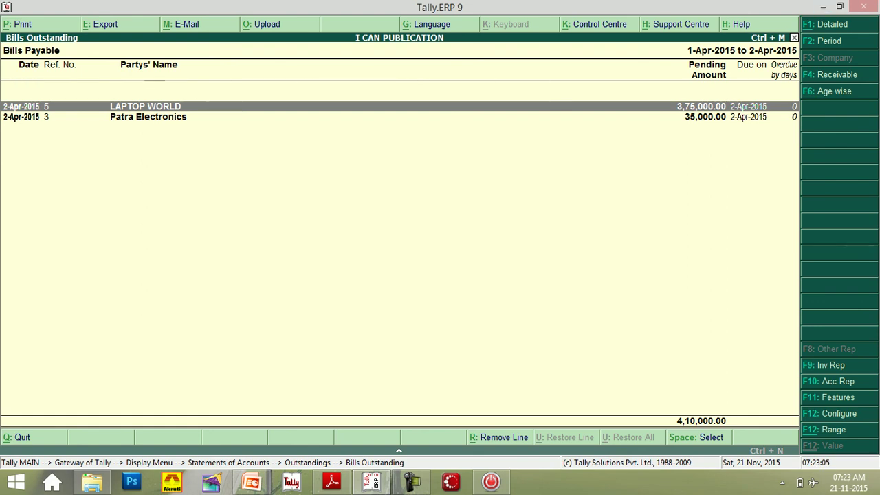
pyautogui.press('Down')
pyautogui.press('Up')
pyautogui.hotkey('shift', 'Return')
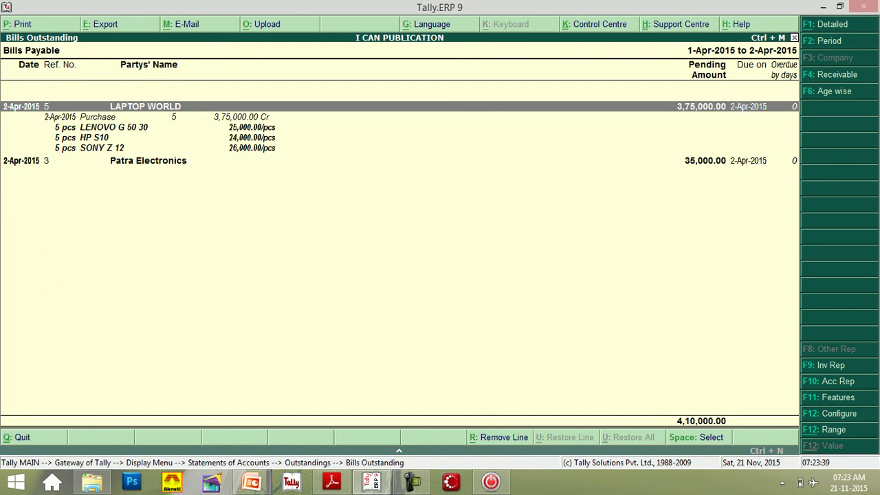
pyautogui.press('Escape')
pyautogui.press('Escape')
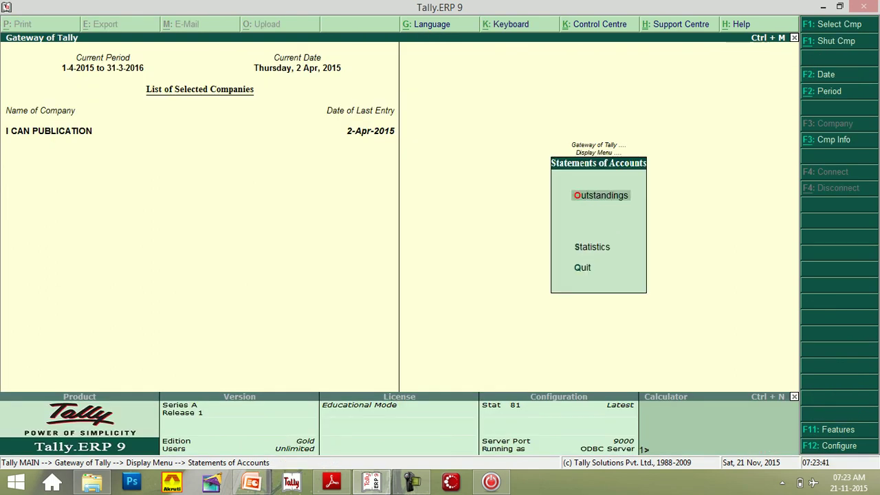
pyautogui.press('Escape')
pyautogui.press('Escape')
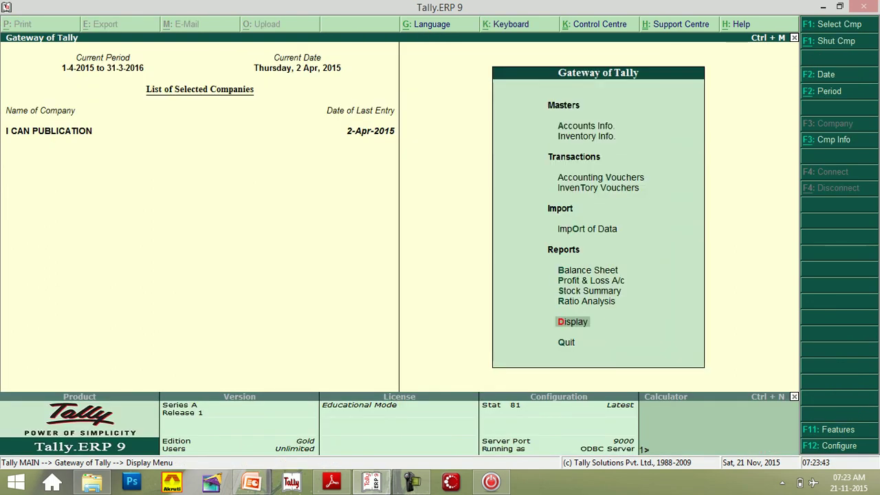
# Step: Start a payment voucher dated 2-Apr-2015 and debit LAPTOP WORLD with 375000
pyautogui.press('v')
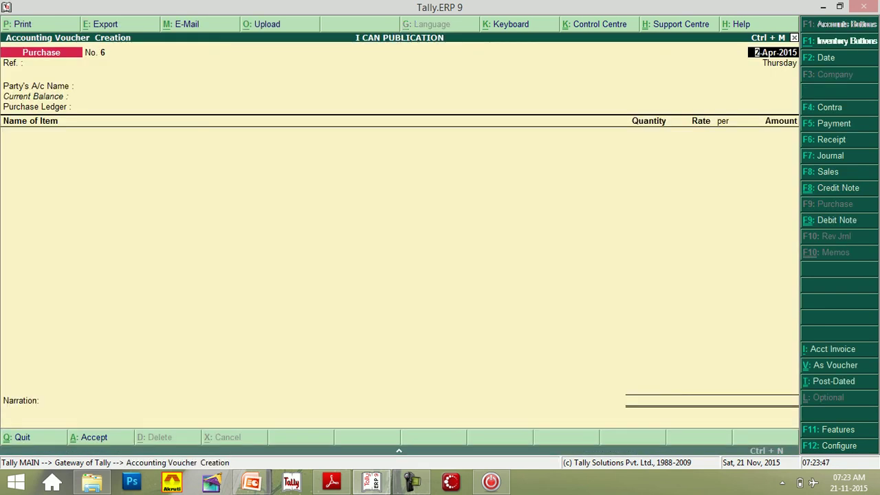
pyautogui.press('F5')
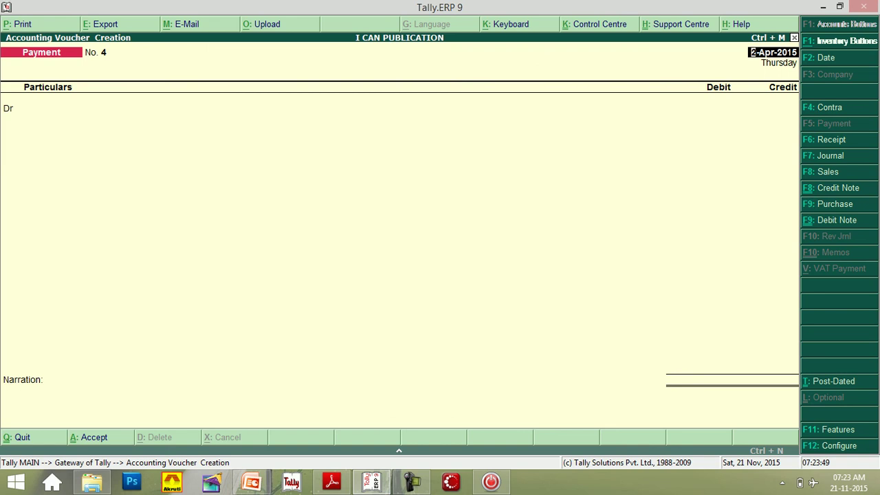
pyautogui.press('Return')
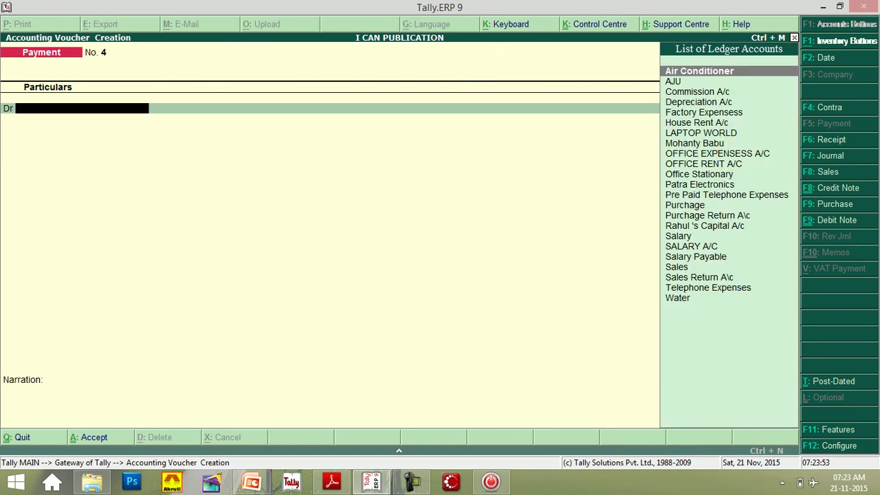
pyautogui.press('Down')
pyautogui.press('Down')
pyautogui.press('Down')
pyautogui.press('Down')
pyautogui.press('Down')
pyautogui.press('Down')
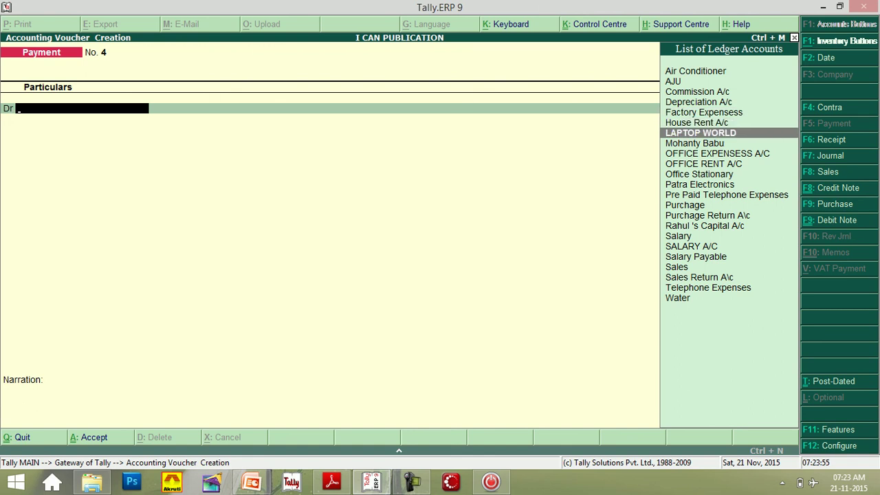
pyautogui.press('Return')
pyautogui.write('375000')
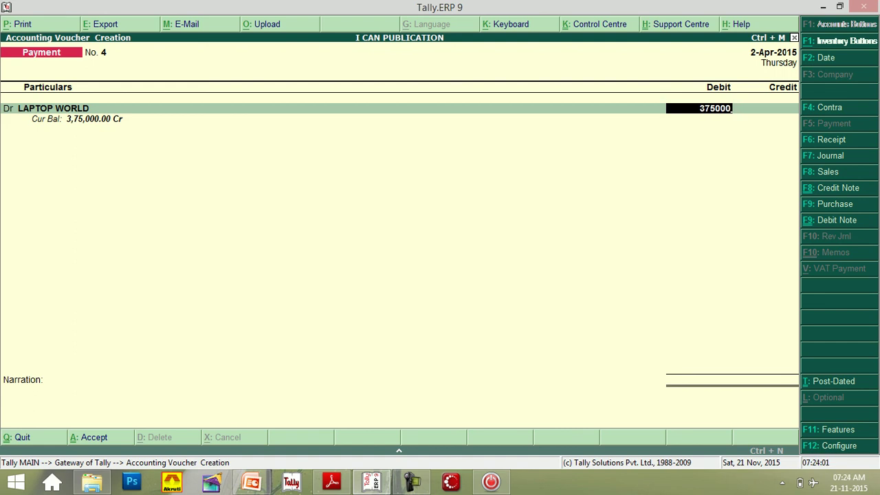
# Step: Allocate the full 3,75,000 payment as Agst Ref to LAPTOP WORLD's pending bill 5
pyautogui.press('Return')
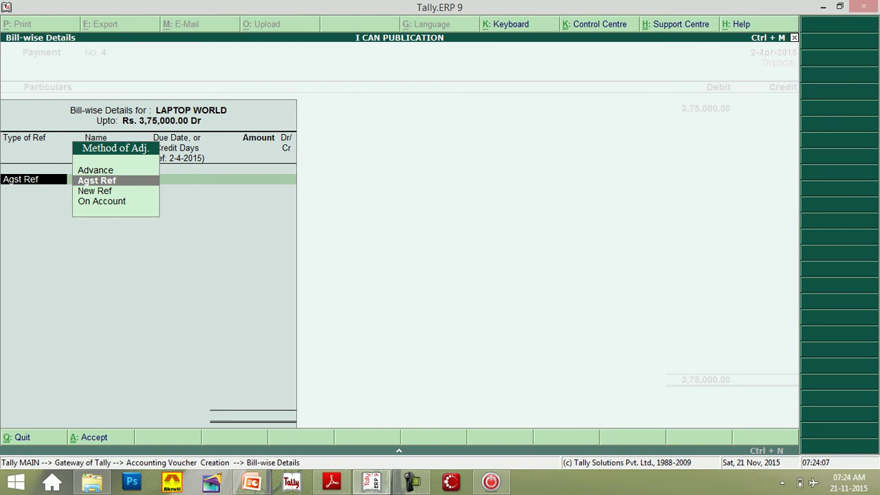
pyautogui.press('Return')
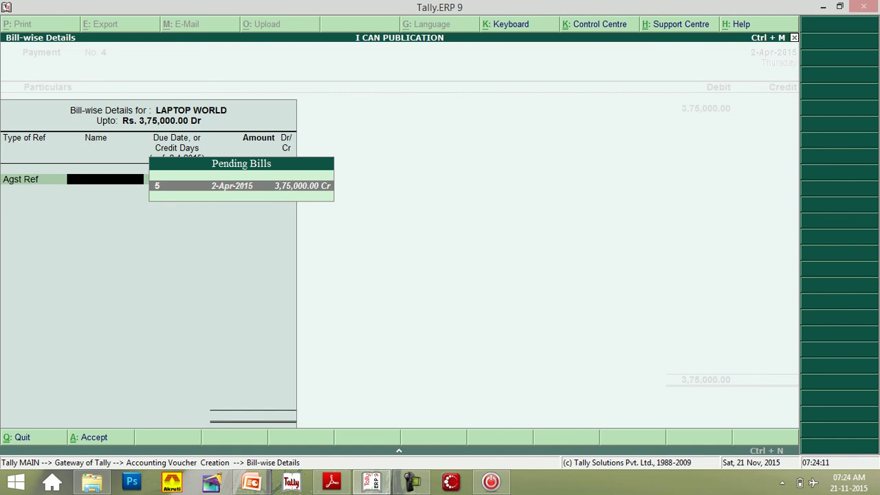
pyautogui.press('Return')
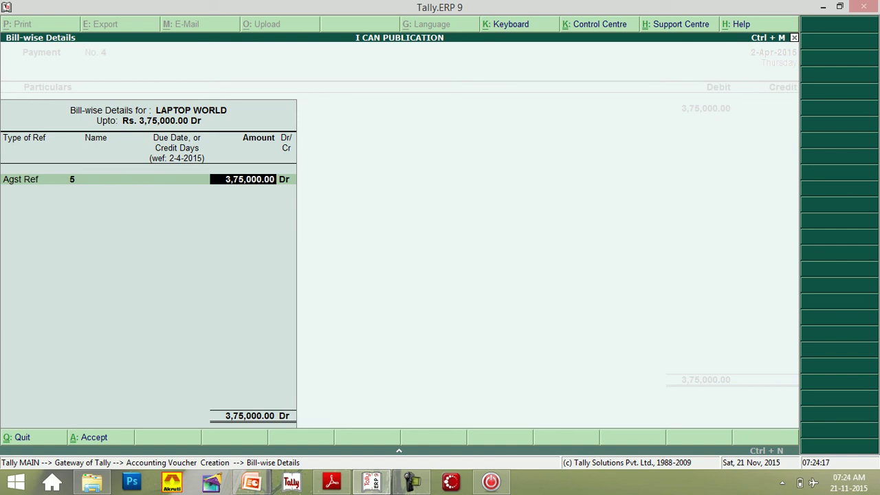
pyautogui.press('Return')
pyautogui.press('Return')
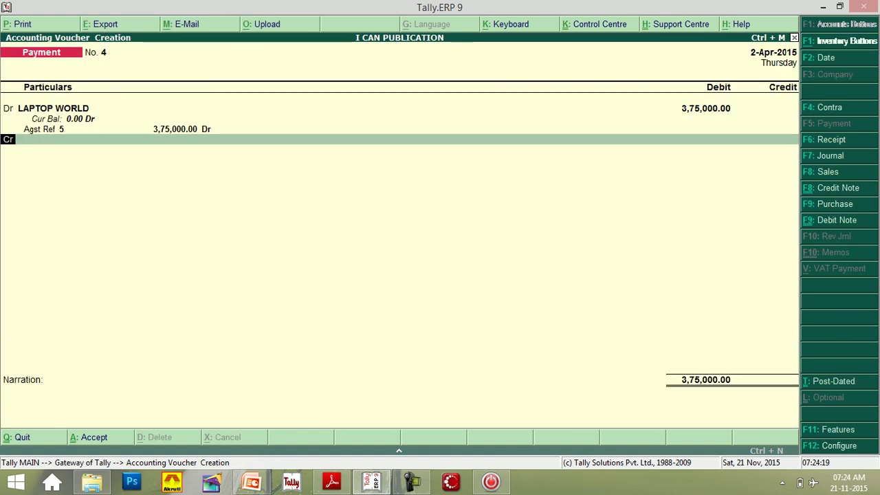
# Step: Credit Cash with 3,75,000, leave the narration blank and save the payment voucher
pyautogui.press('Return')
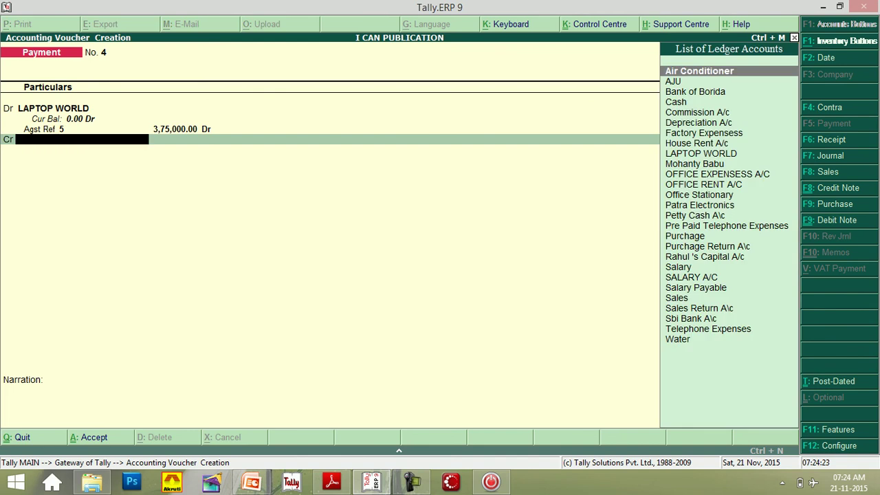
pyautogui.press('Down')
pyautogui.press('Down')
pyautogui.press('Down')
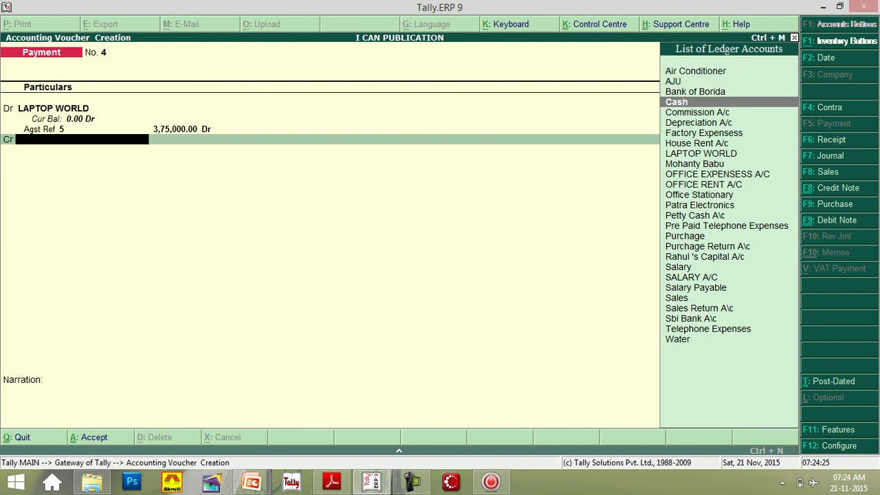
pyautogui.press('Return')
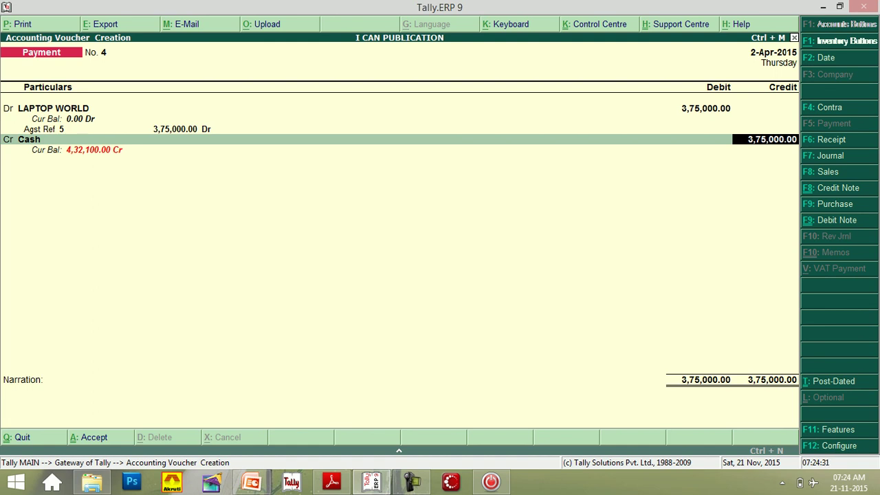
pyautogui.press('Return')
pyautogui.press('Return')
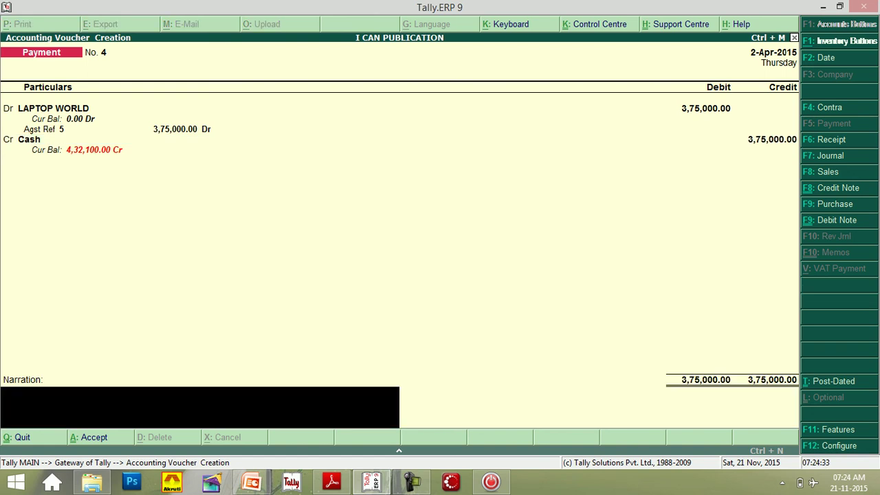
pyautogui.press('Return')
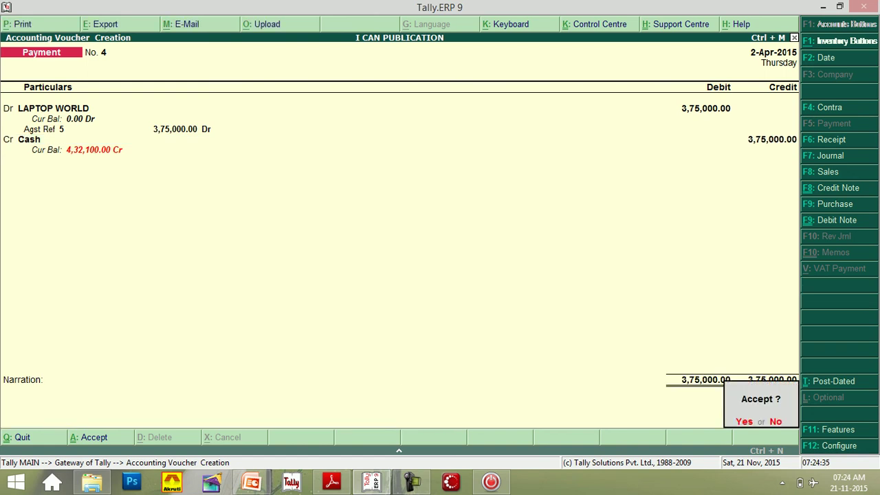
pyautogui.press('Return')
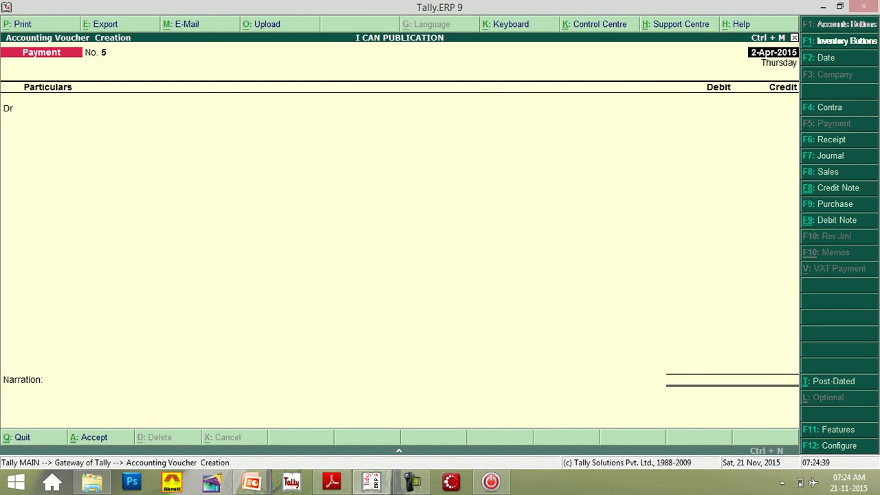
# Step: Leave voucher entry and view the outstanding payables under the Display reports' Statements of Accounts
pyautogui.press('Escape')
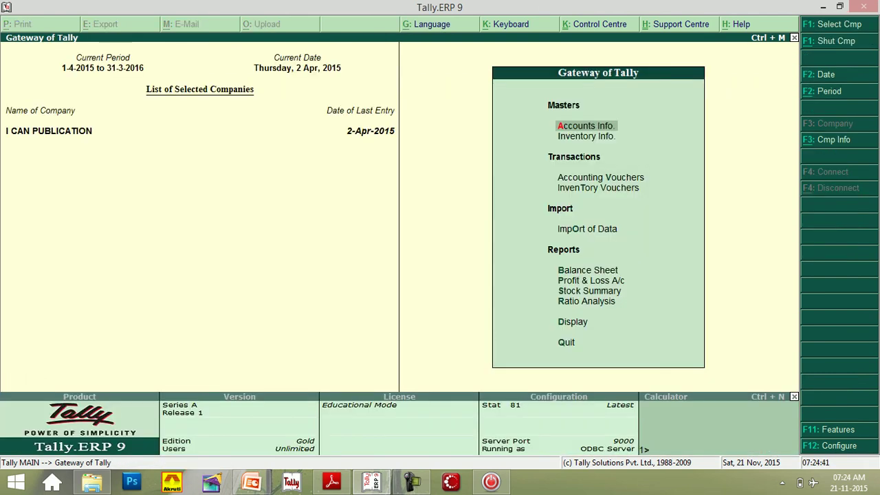
pyautogui.press('d')
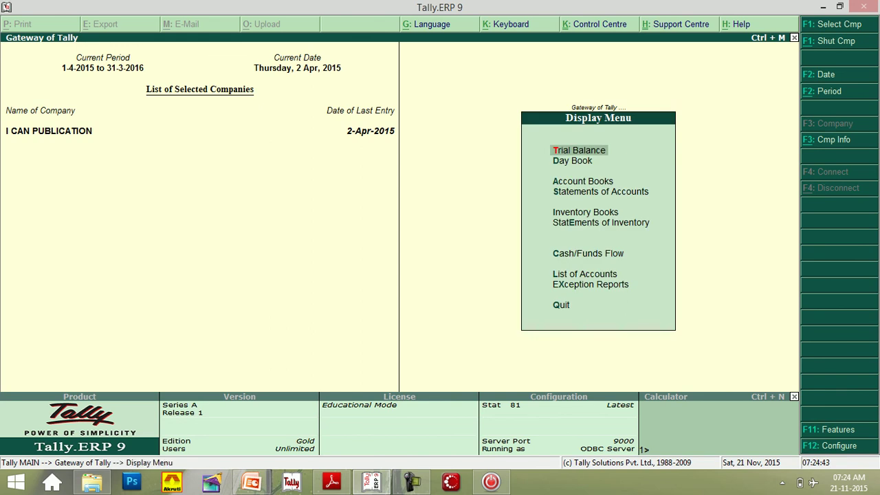
pyautogui.press('s')
pyautogui.press('o')
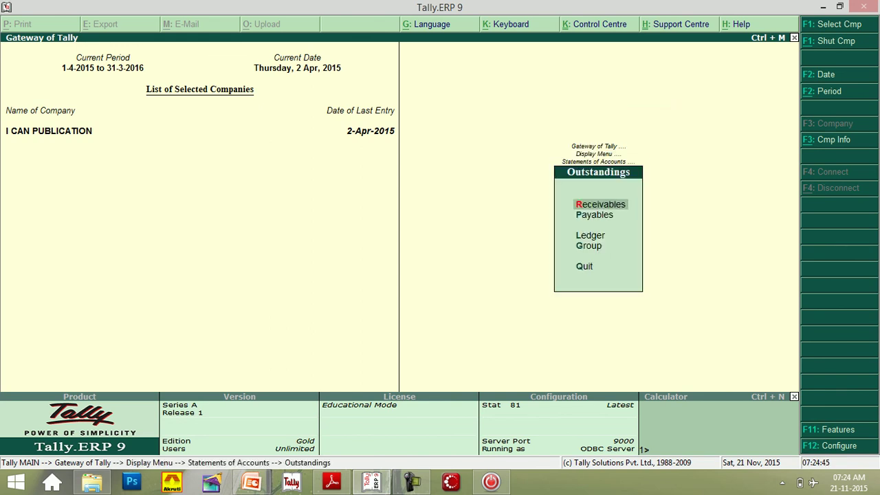
pyautogui.press('p')
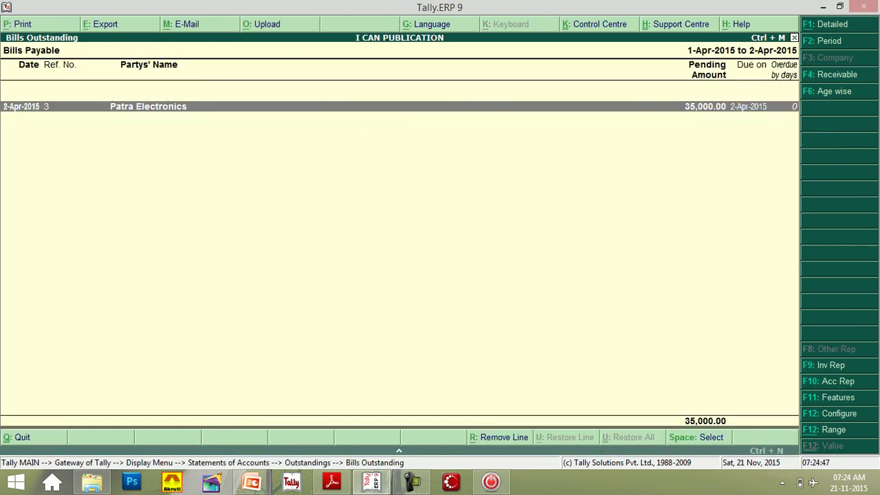